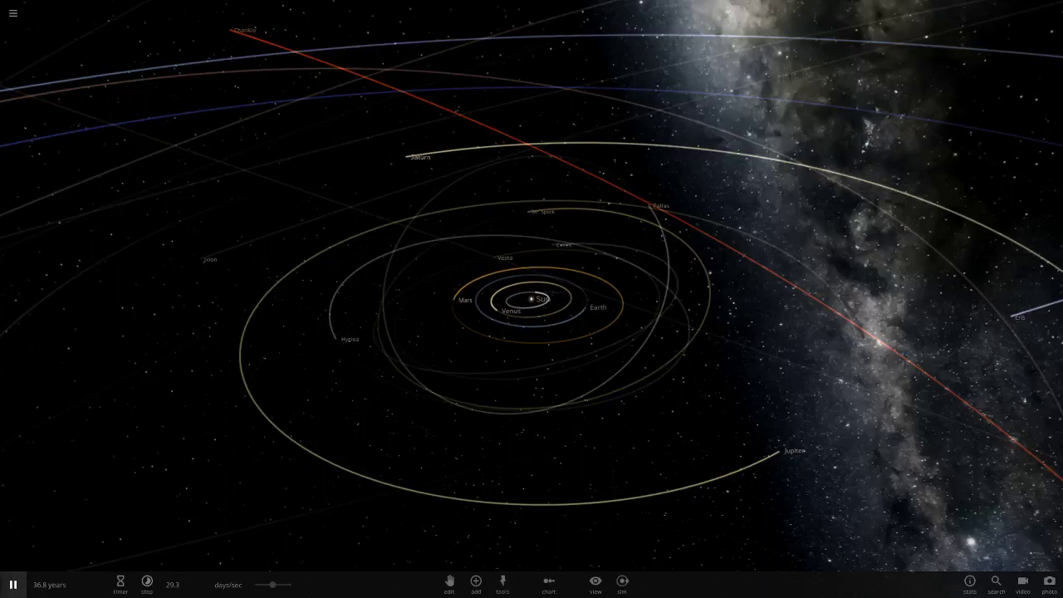
Inspect Mercury's motion properties, including its orbital elements.
click(147, 583)
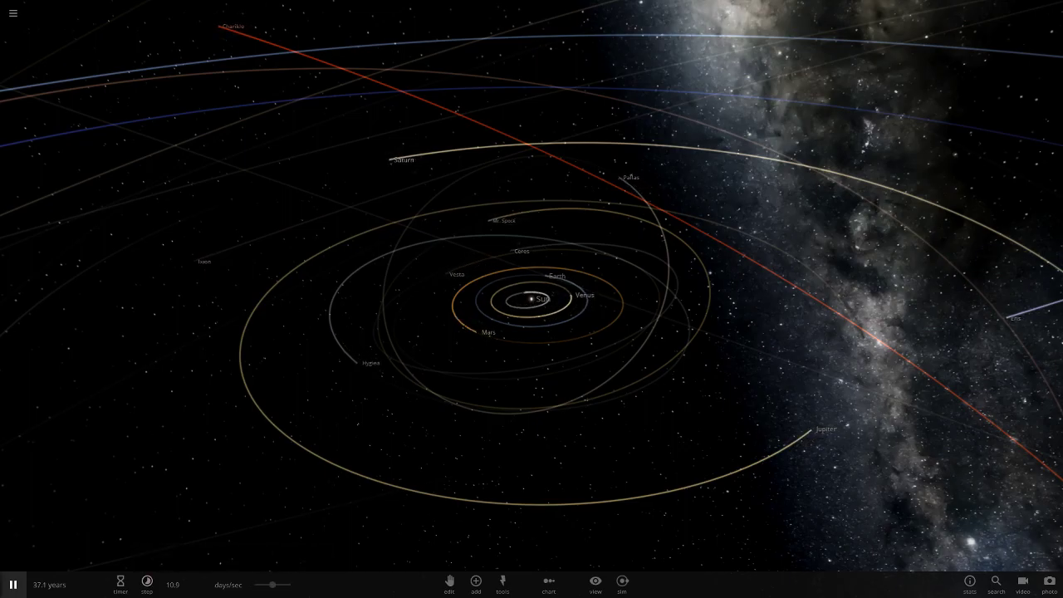
scroll(532, 299, up, 5)
scroll(531, 299, down, 5)
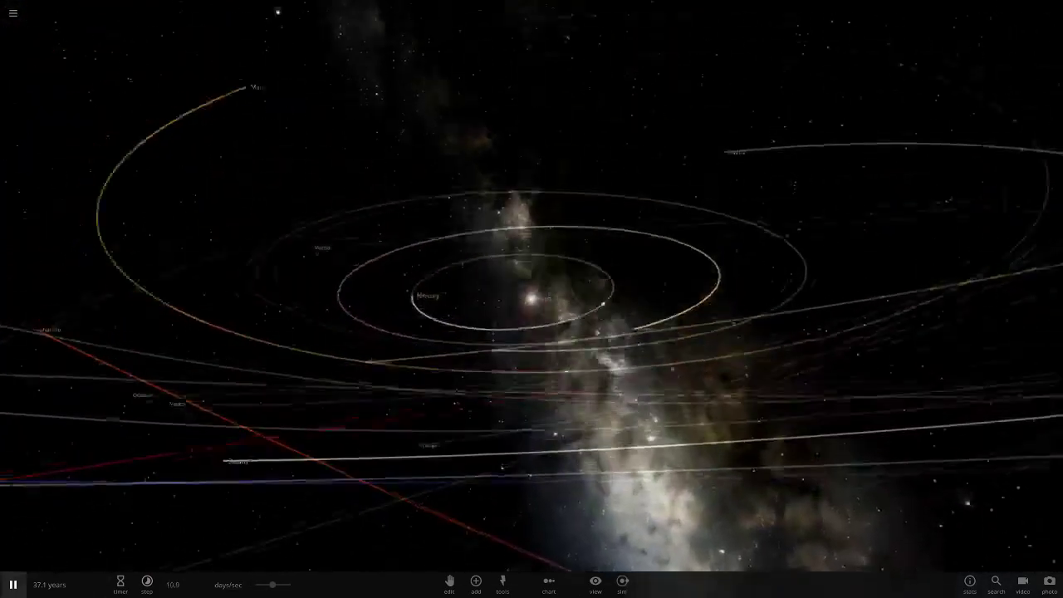
drag(532, 299, 614, 432)
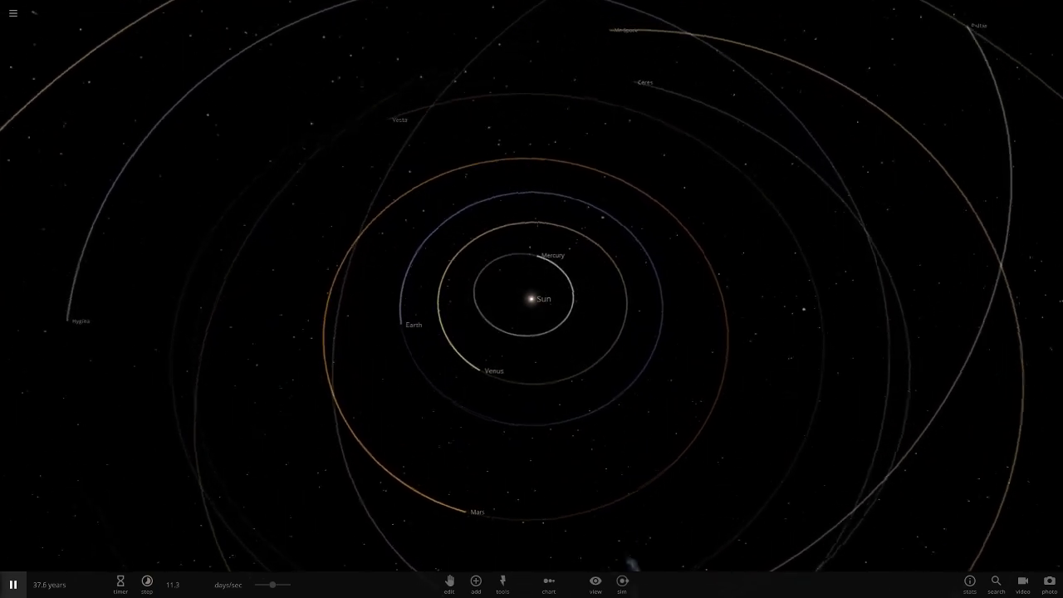
click(517, 249)
click(1021, 291)
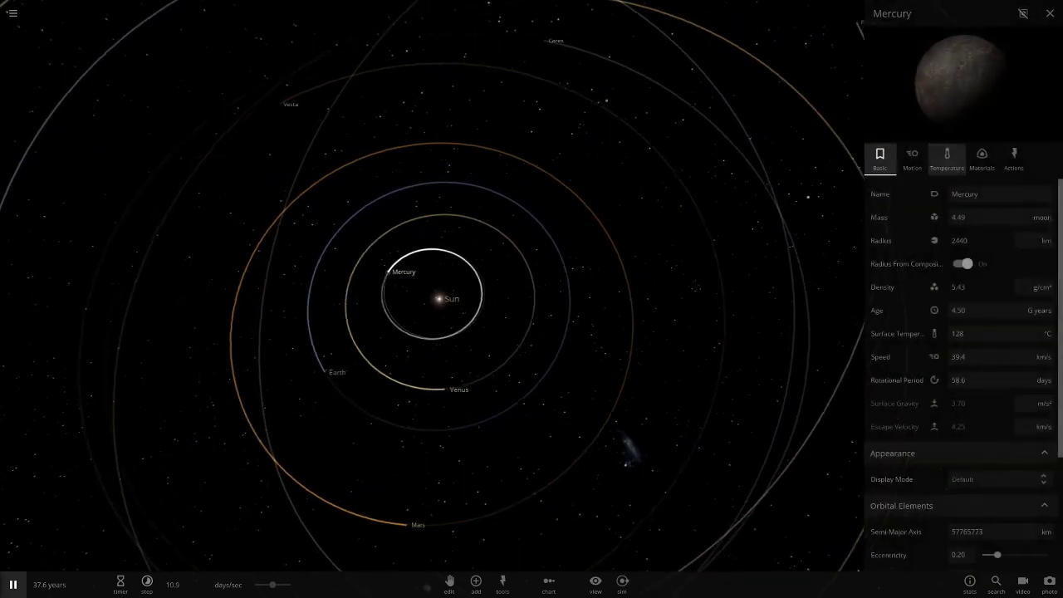
click(911, 158)
scroll(961, 374, down, 4)
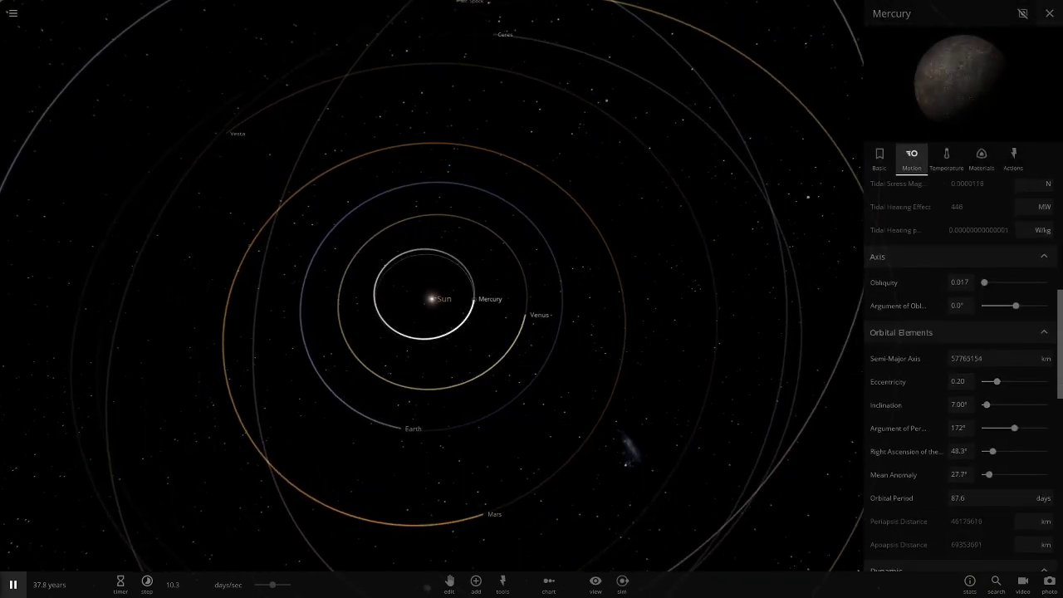
Close Mercury's properties and pause the simulation.
click(1049, 13)
scroll(531, 299, up, 1)
drag(531, 374, 532, 249)
scroll(531, 299, up, 4)
key(space)
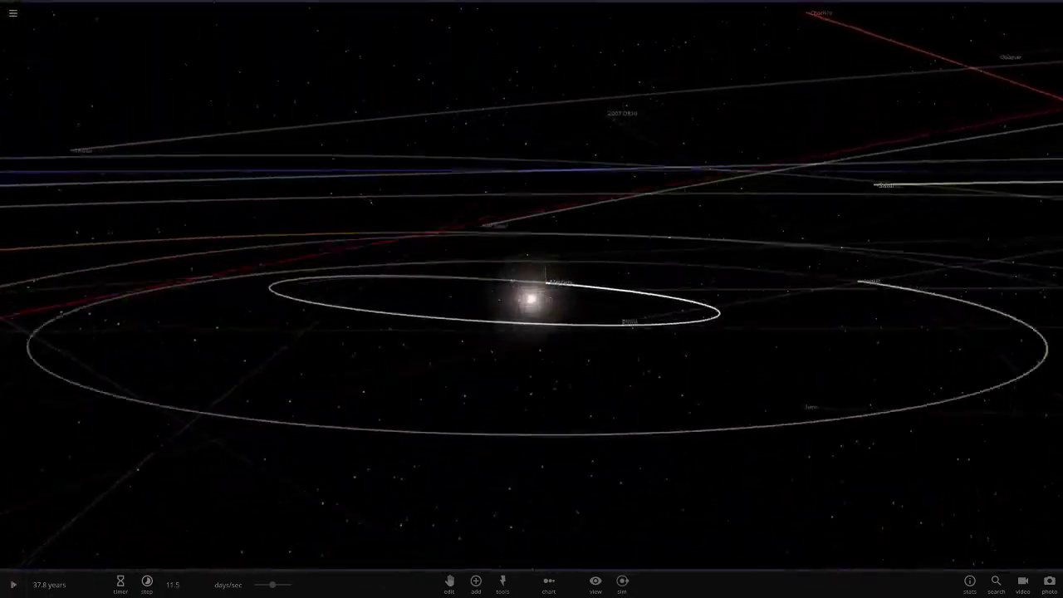
Examine the shape of Mercury's orbit around the Sun from several angles and distances.
scroll(532, 299, down, 5)
drag(532, 299, 365, 411)
scroll(532, 299, down, 5)
drag(531, 299, 407, 307)
scroll(531, 299, up, 4)
drag(532, 357, 506, 240)
scroll(532, 299, up, 6)
drag(531, 299, 436, 361)
scroll(532, 299, down, 2)
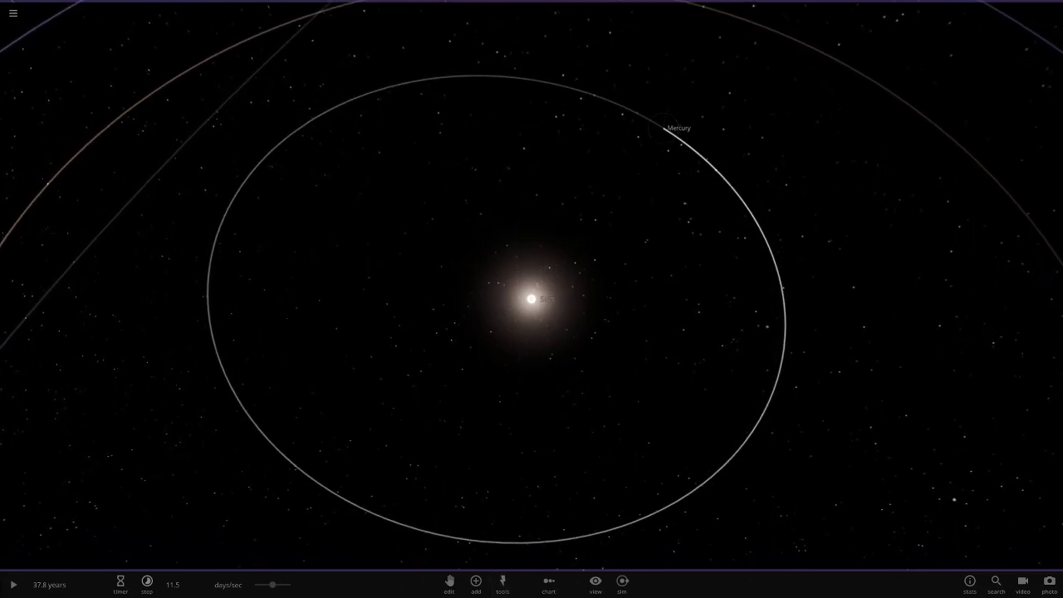
Add Pluto in orbit around the Sun near Mercury's orbit, at a distance of about 50 million km.
click(476, 581)
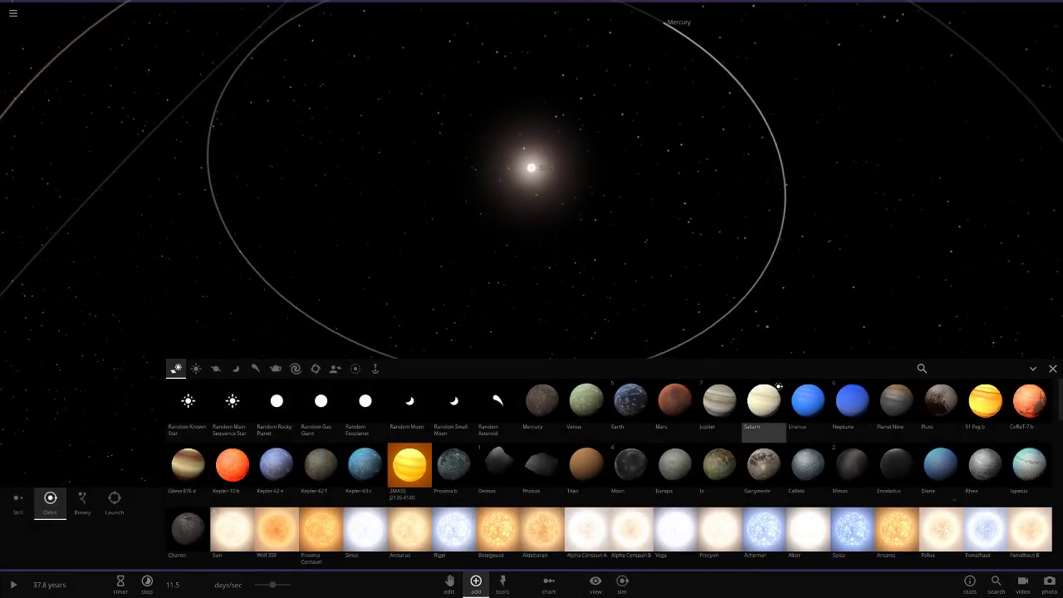
click(941, 400)
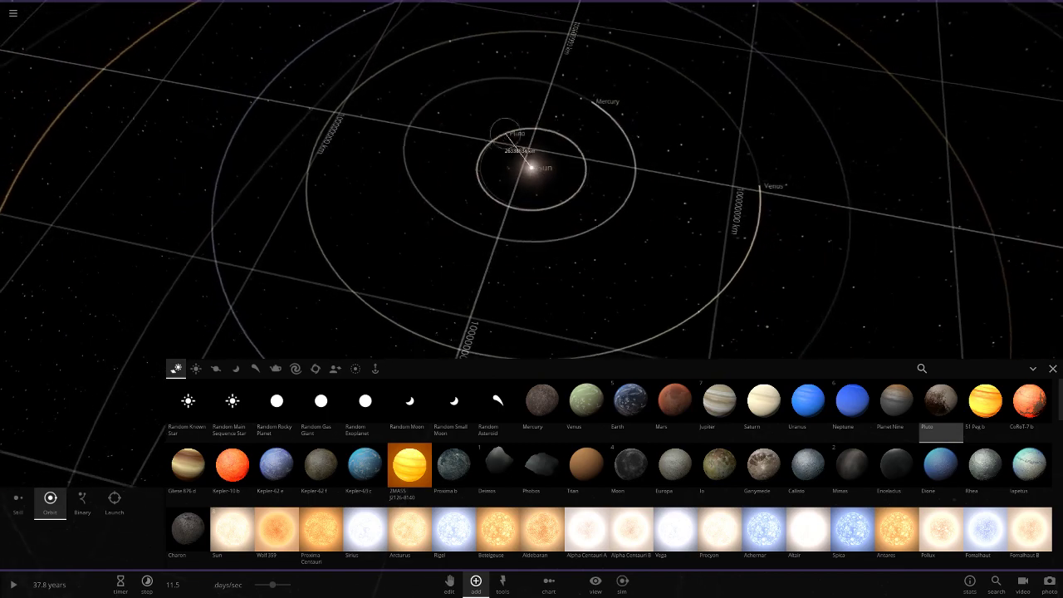
scroll(552, 229, up, 3)
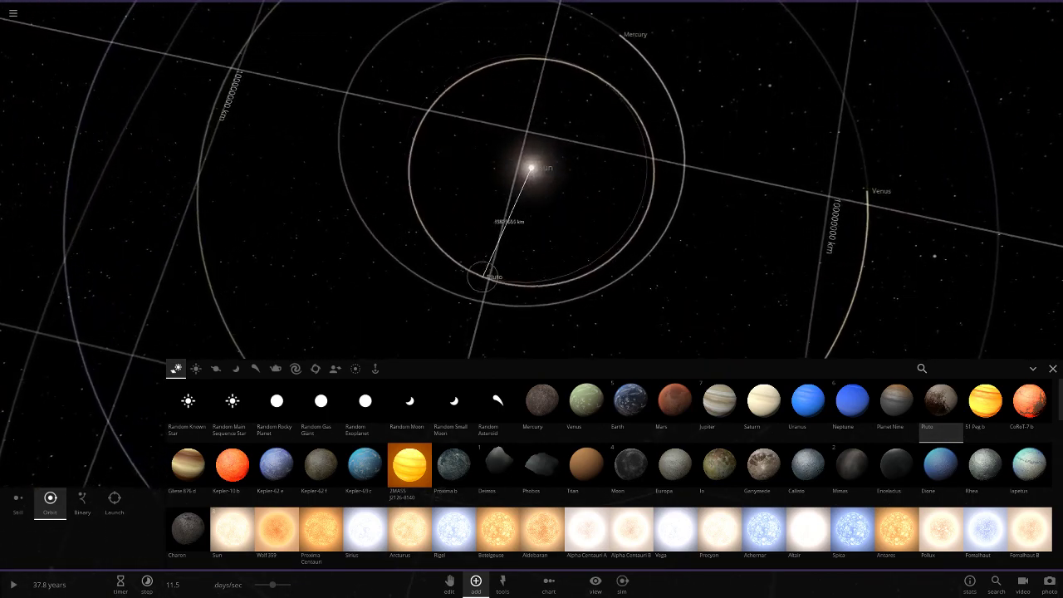
scroll(445, 290, down, 2)
scroll(441, 288, down, 3)
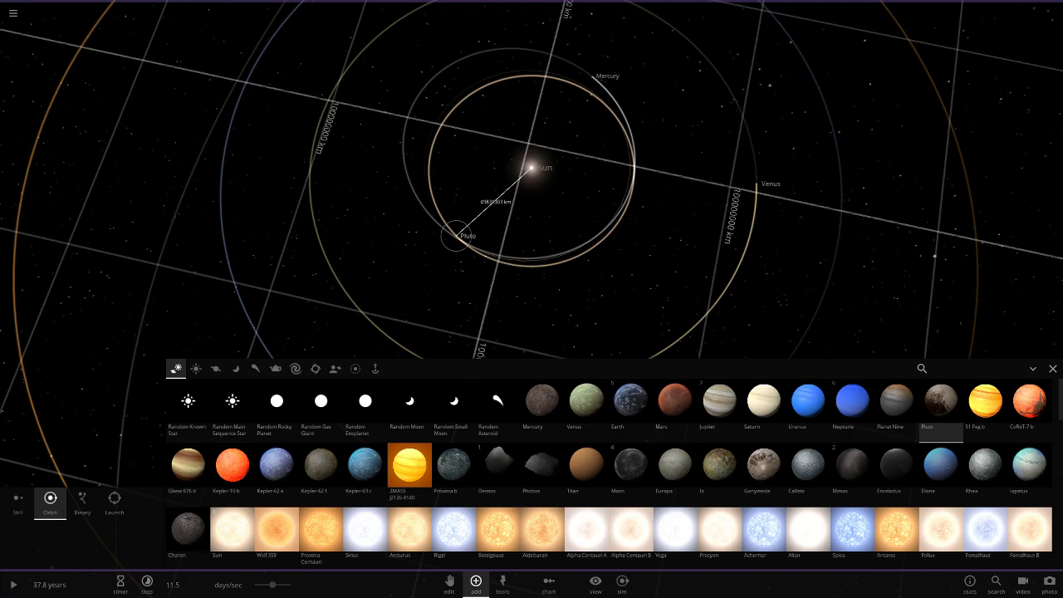
click(455, 236)
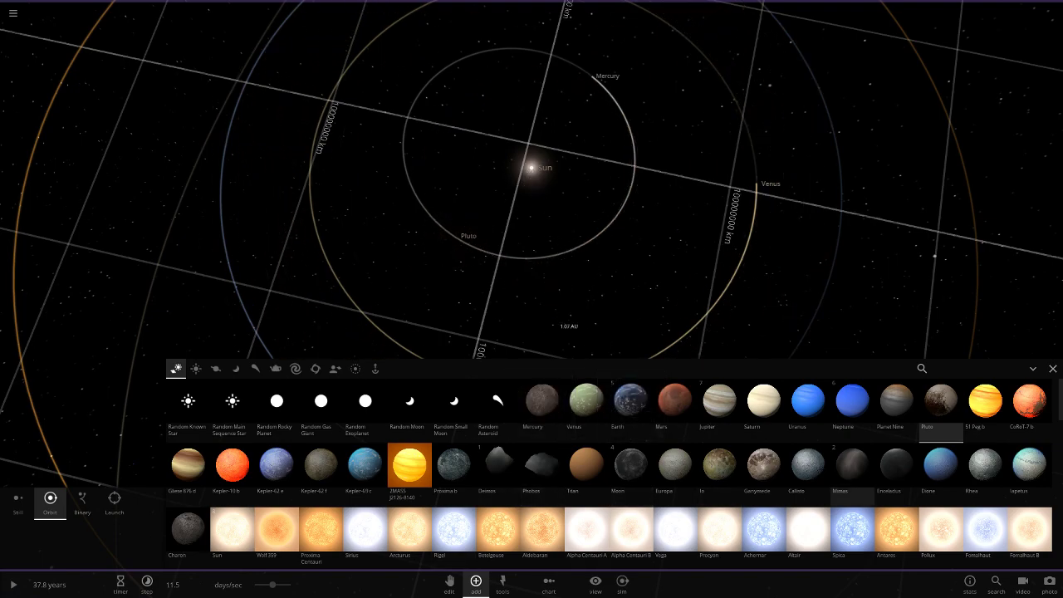
Find the custom white Eris with the search "er" and place it orbiting the Sun near Mercury's orbit.
text(er)
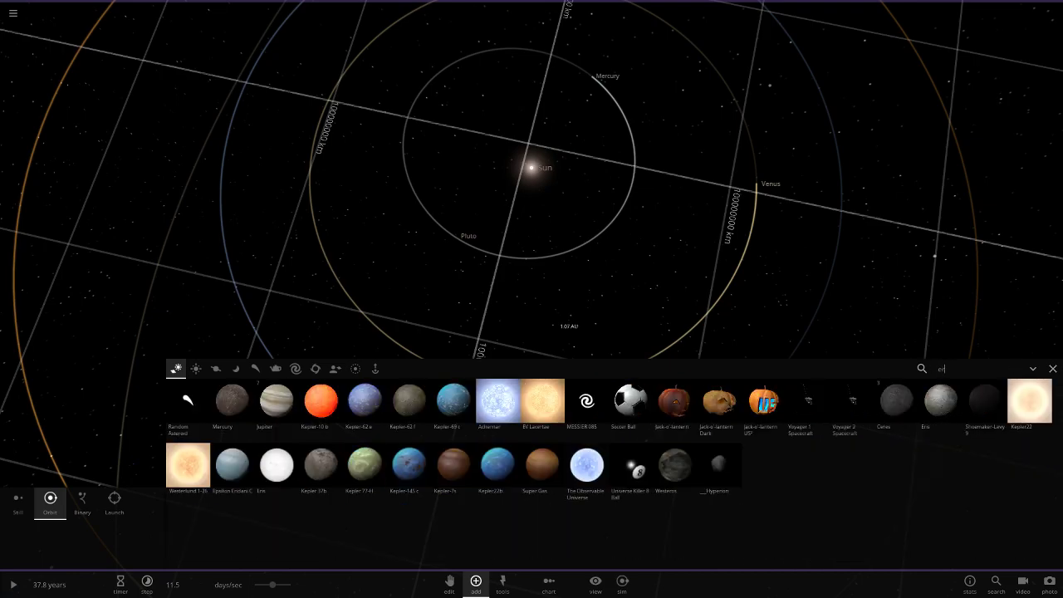
click(277, 465)
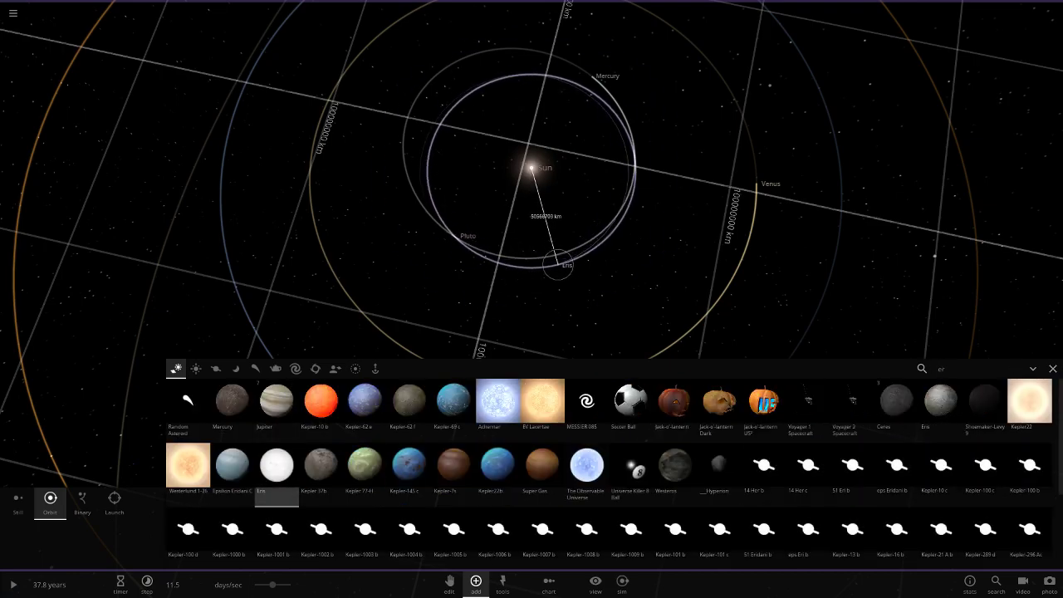
click(562, 260)
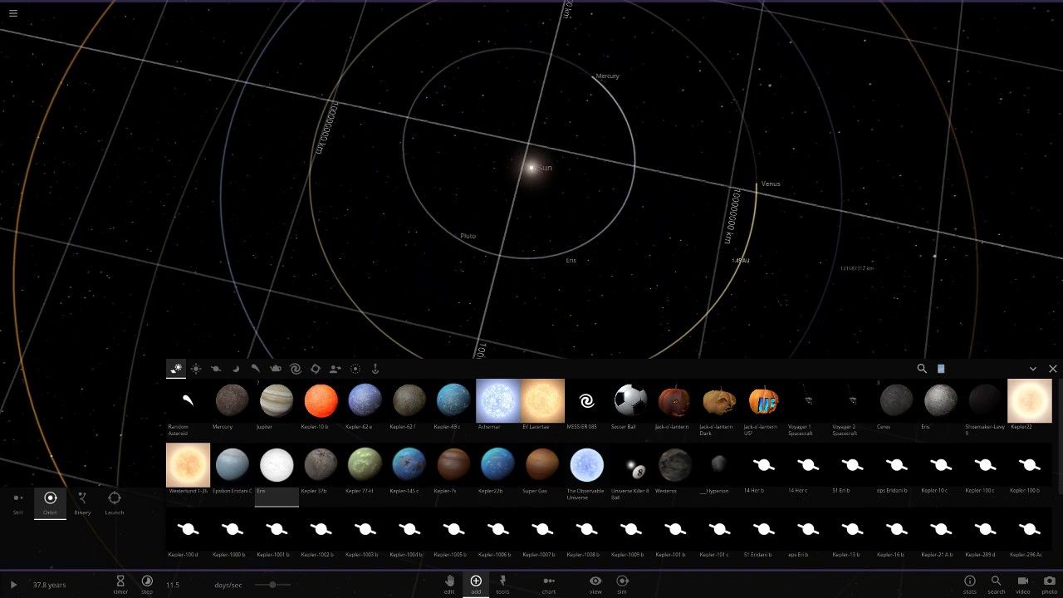
Find the custom Sedna with the search "se" and place it orbiting the Sun about 51 million km away.
text(se)
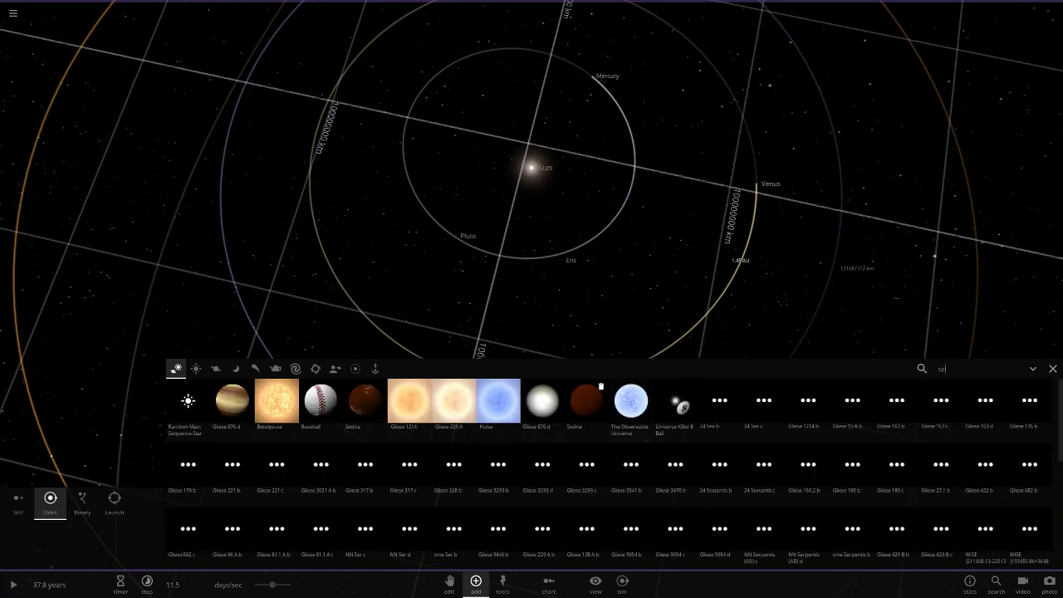
click(586, 401)
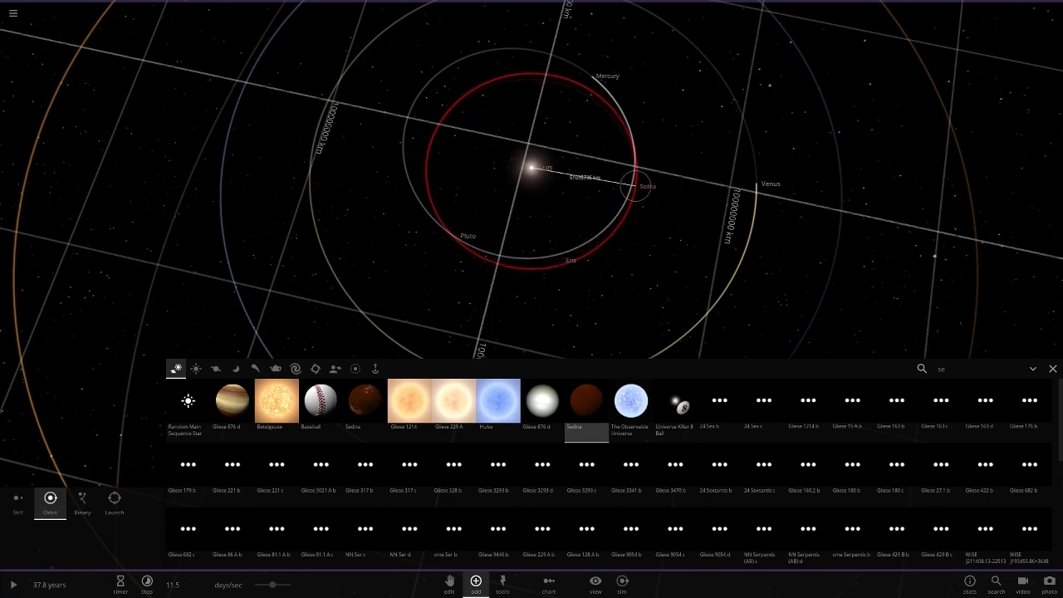
click(636, 183)
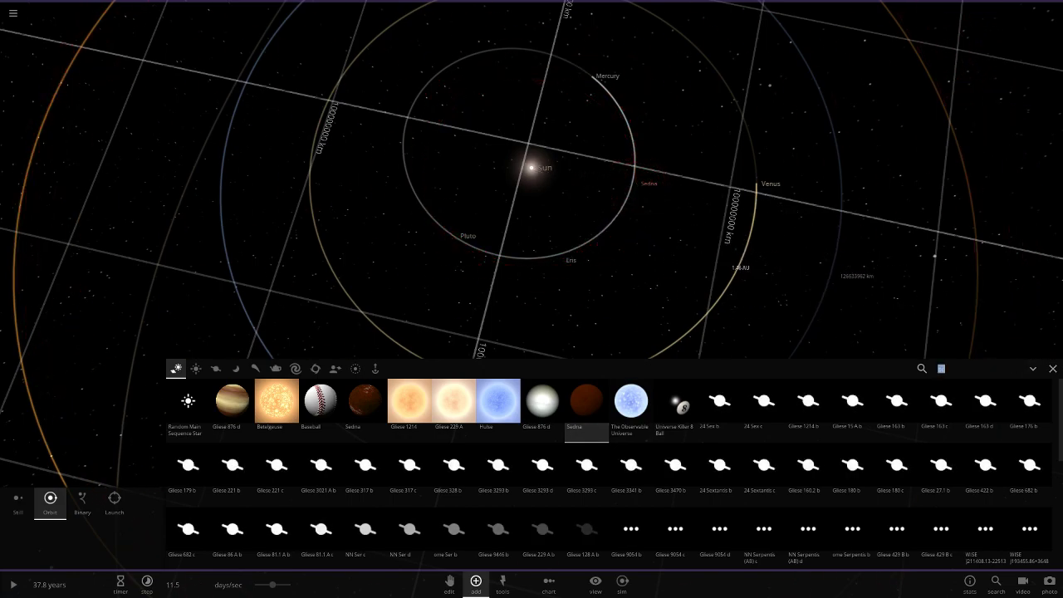
Find Makemake with the search "ma" and place it orbiting the Sun just past Mercury, about 50 million km out.
text(ma)
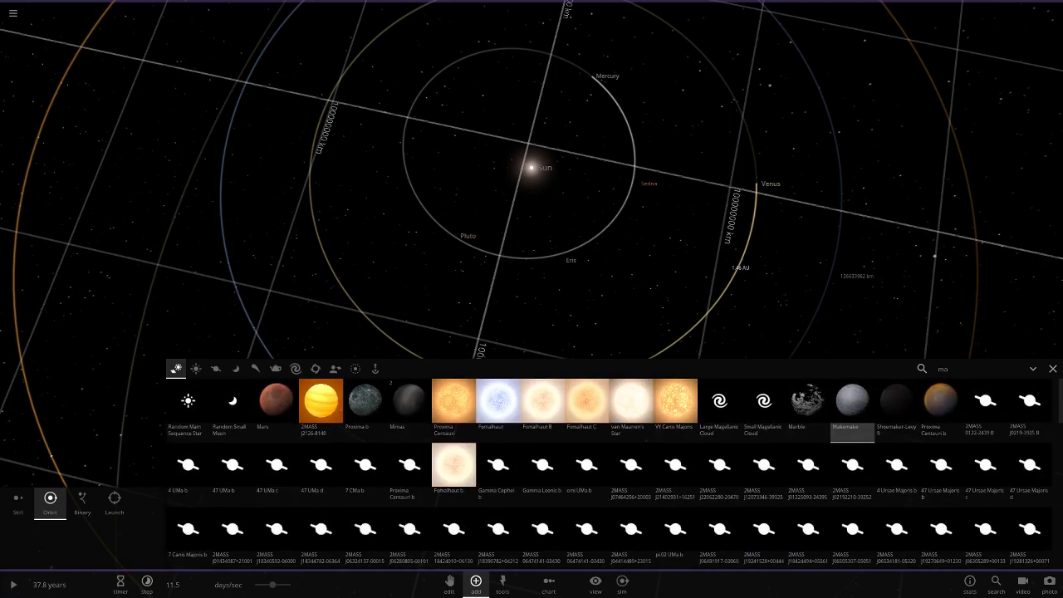
click(335, 368)
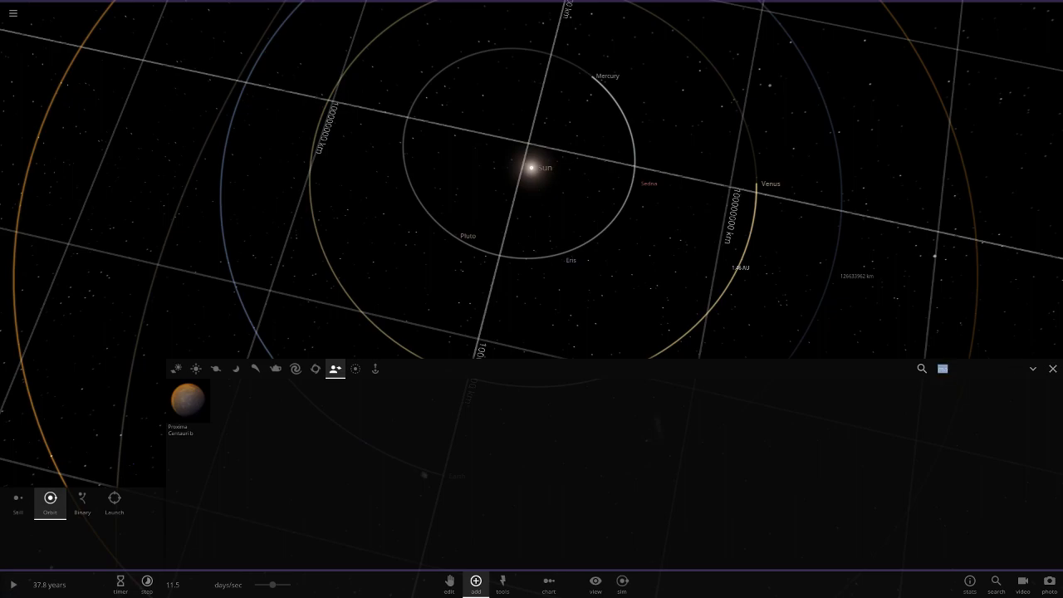
key(BackSpace)
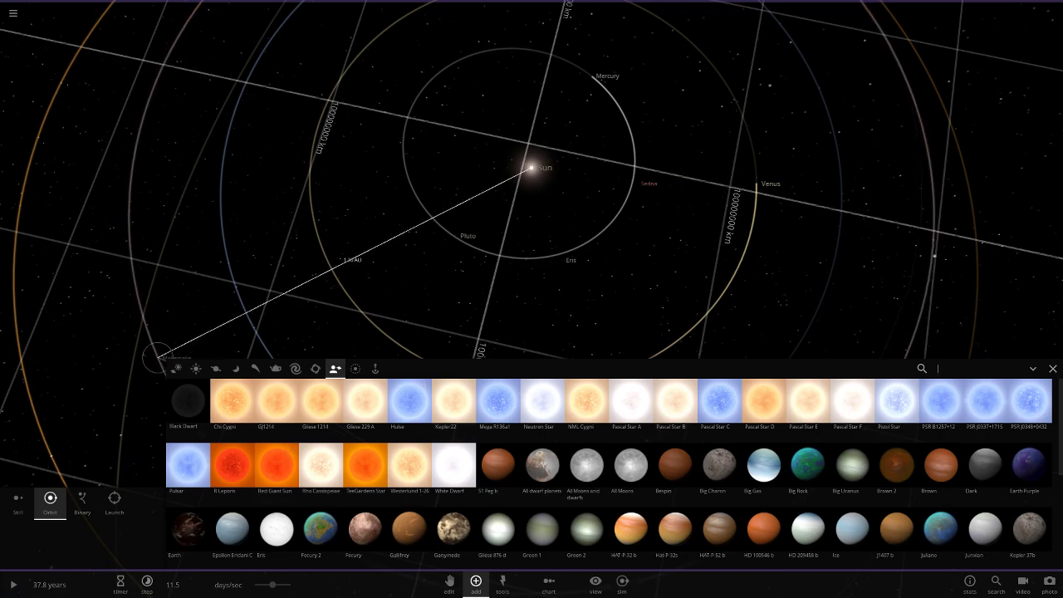
click(176, 368)
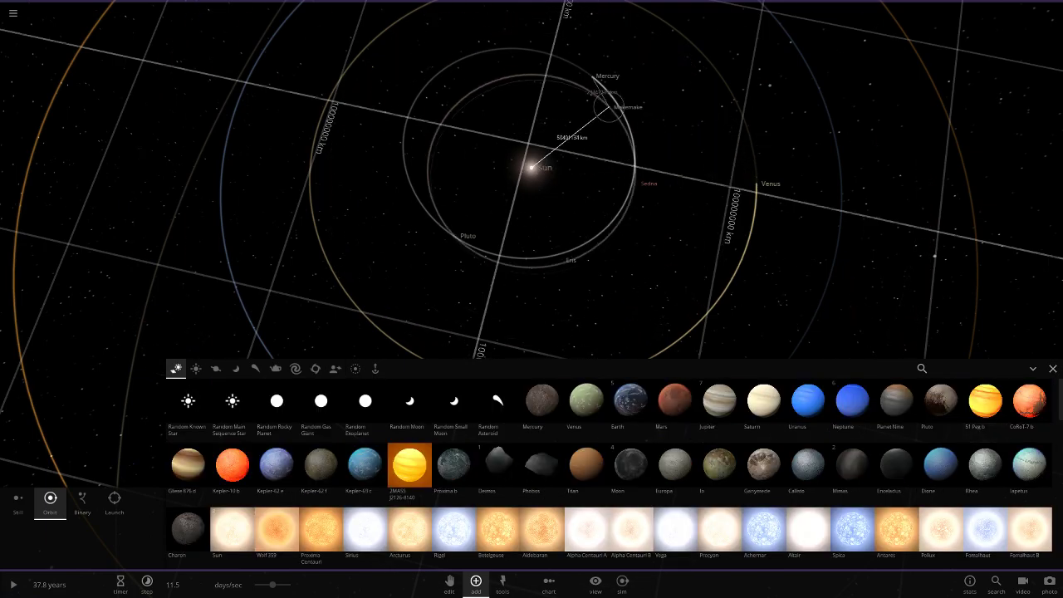
click(615, 100)
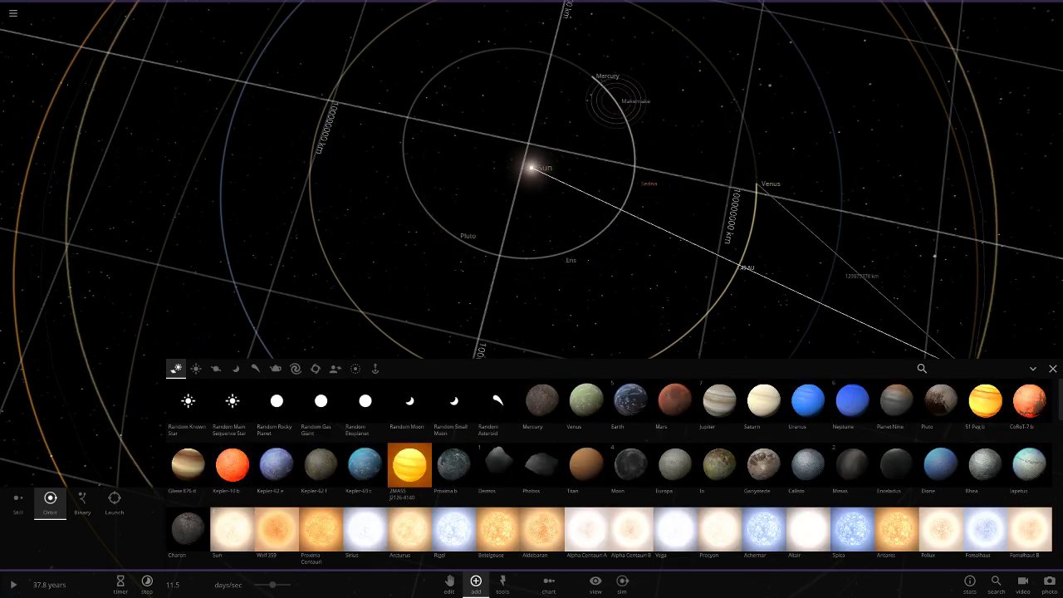
Find Orcus and Ceres in the object library and place both orbiting the Sun near Mercury's orbit.
text(oe)
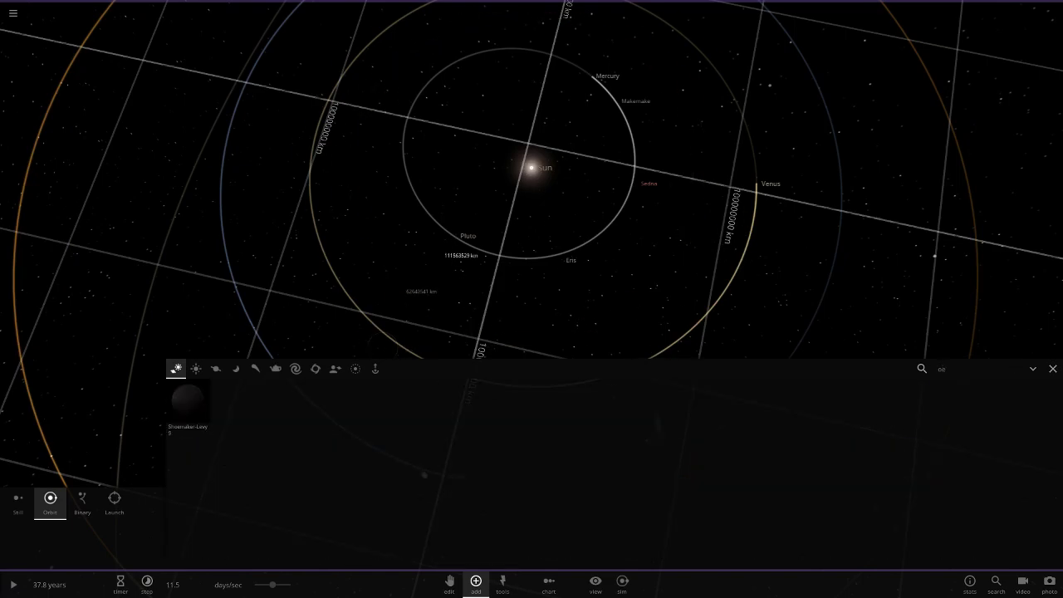
key(BackSpace)
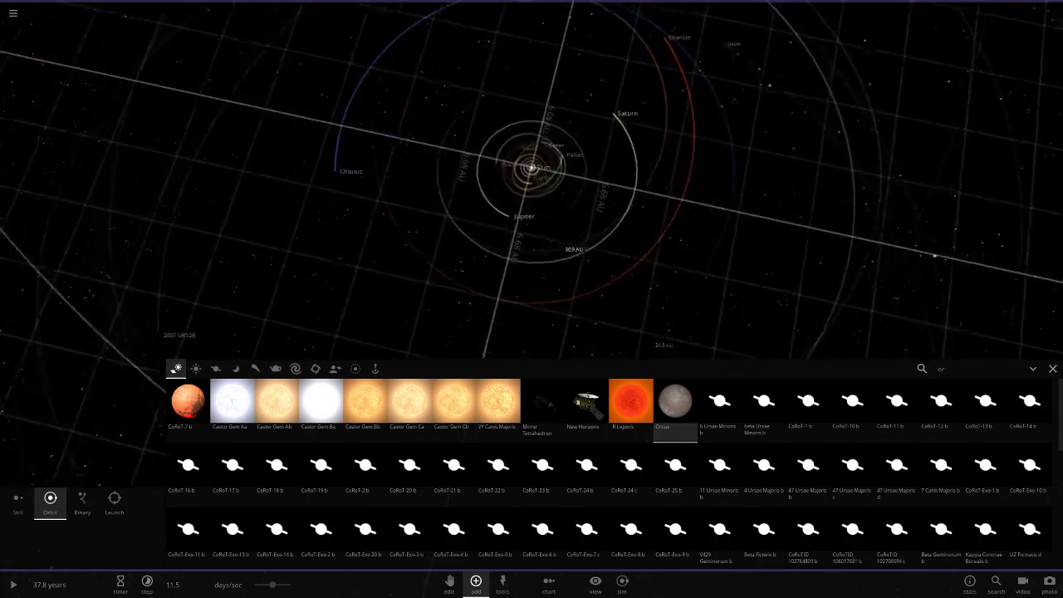
text(cer)
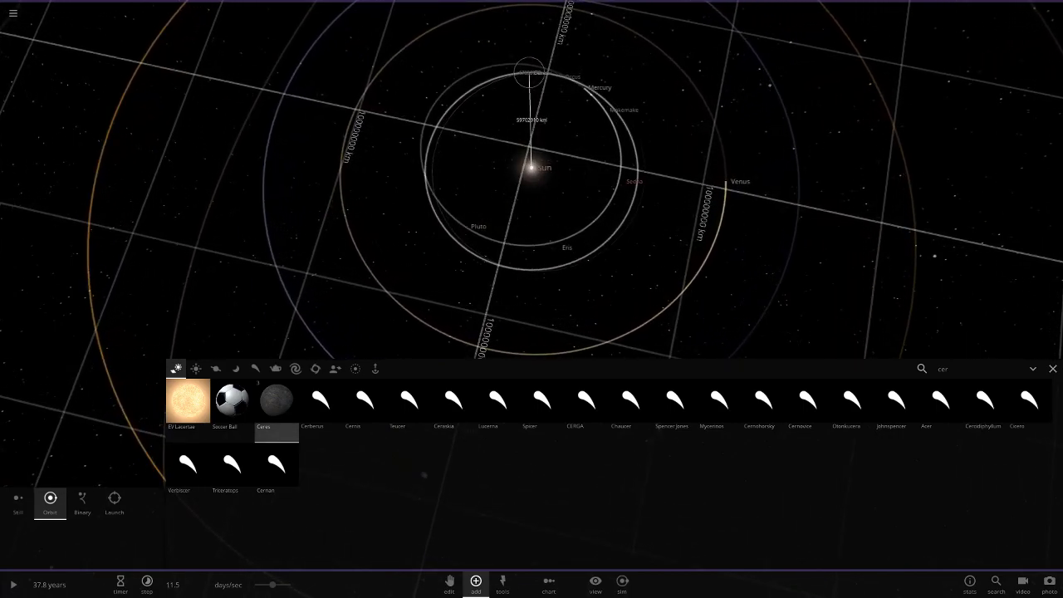
click(519, 70)
click(1052, 369)
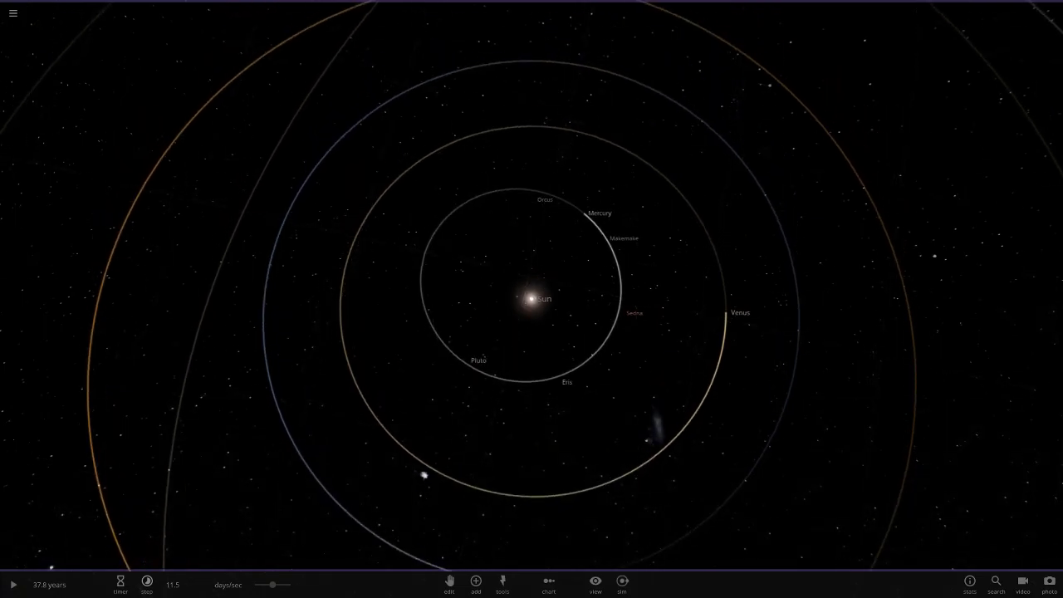
Select Orcus and try to reposition it with the Edit tool.
scroll(531, 299, up, 3)
click(534, 148)
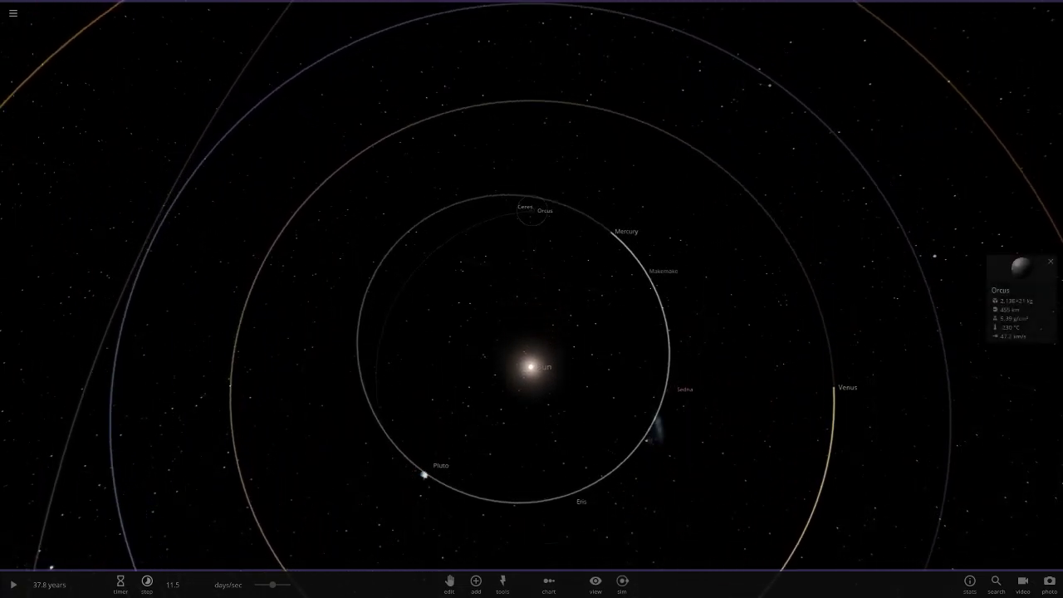
click(595, 580)
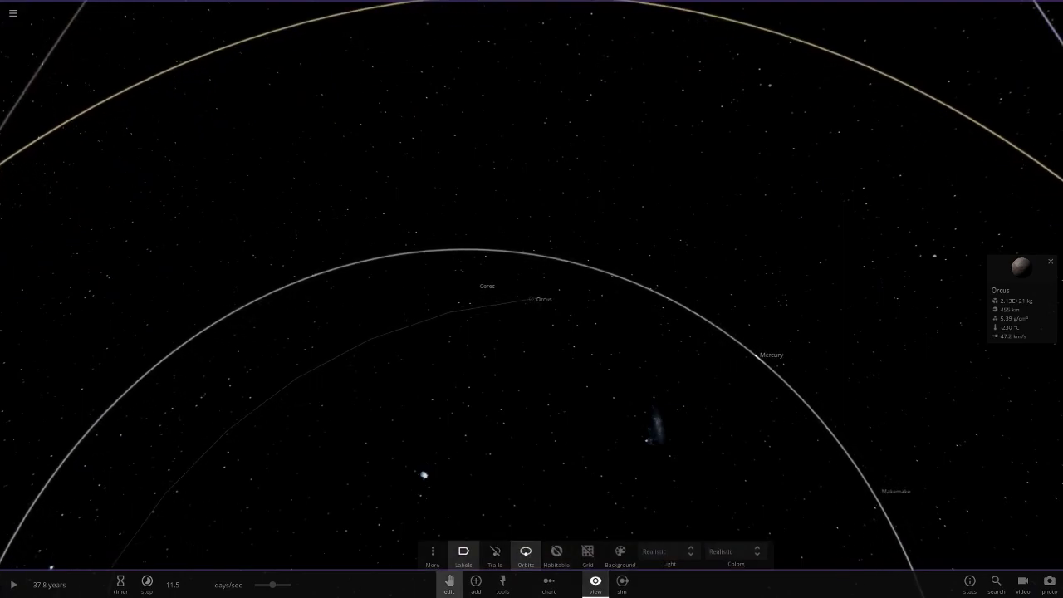
click(449, 580)
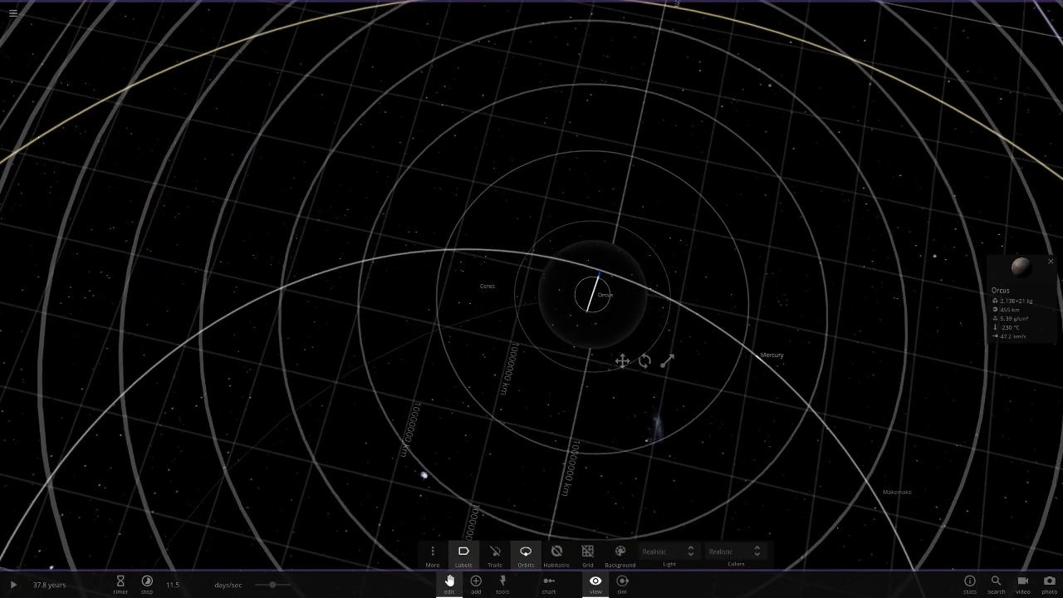
click(450, 580)
Find Varda with the object search "vard" and place it orbiting the Sun near Mercury's orbit, beside Ceres.
click(476, 581)
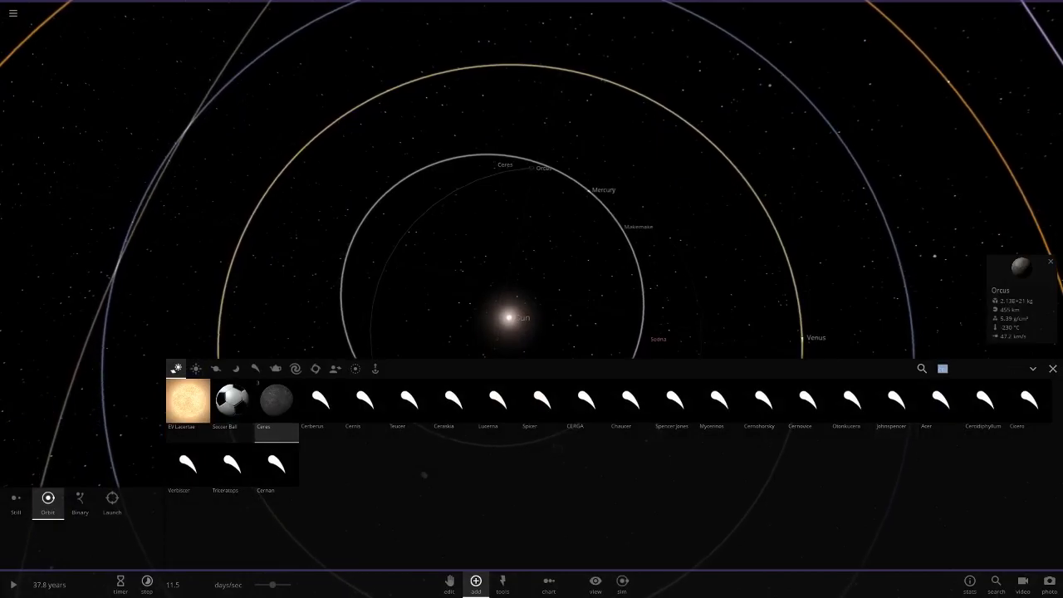
key(BackSpace)
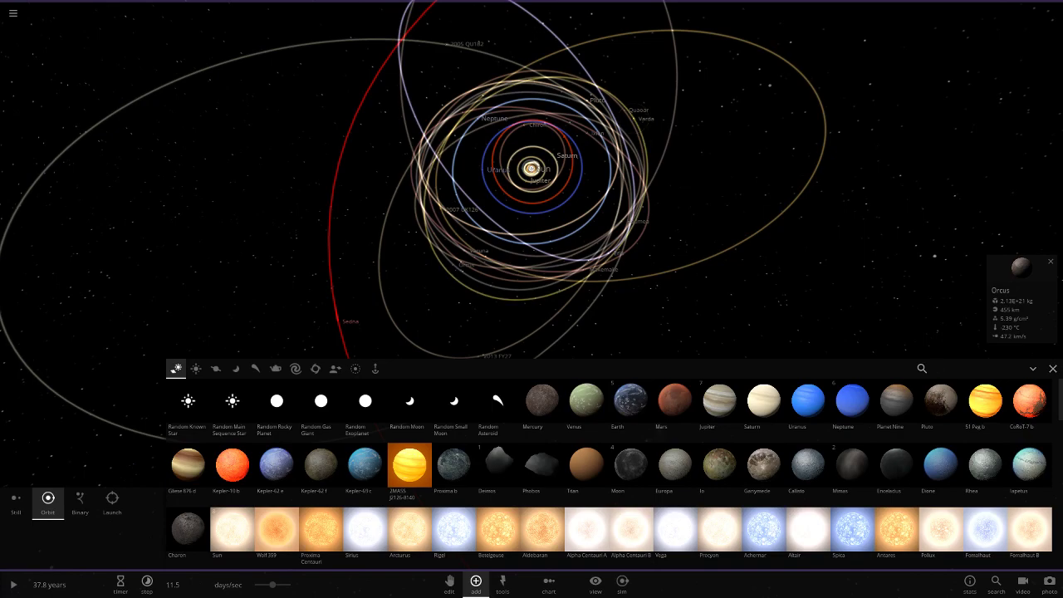
text(va)
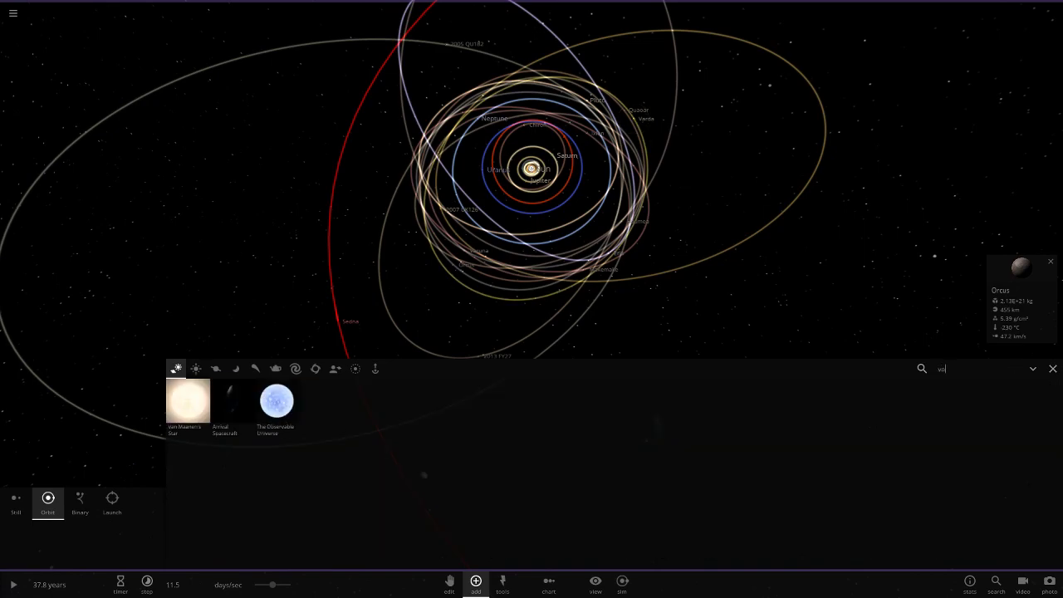
text(rd)
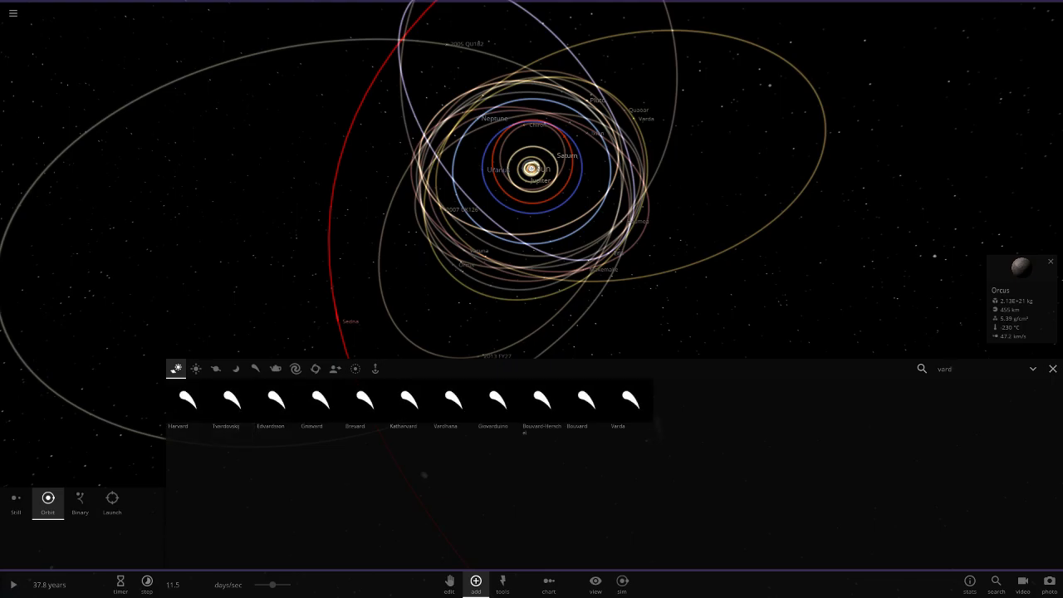
click(630, 407)
scroll(562, 230, up, 10)
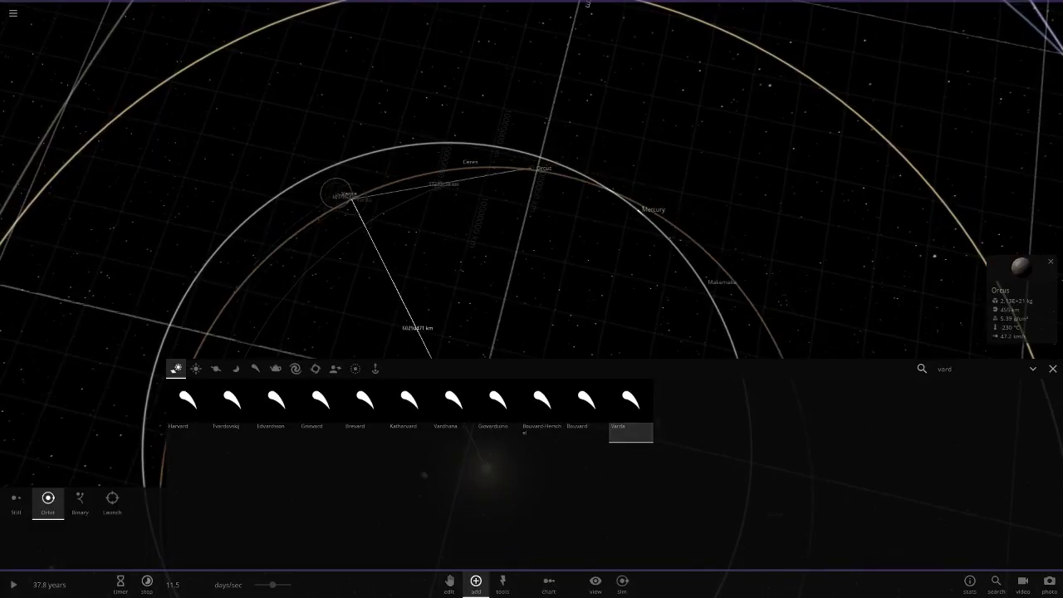
Find Ixion with the object search "ixi" and place it orbiting the Sun near Mercury's orbit, past Varda.
scroll(580, 260, down, 15)
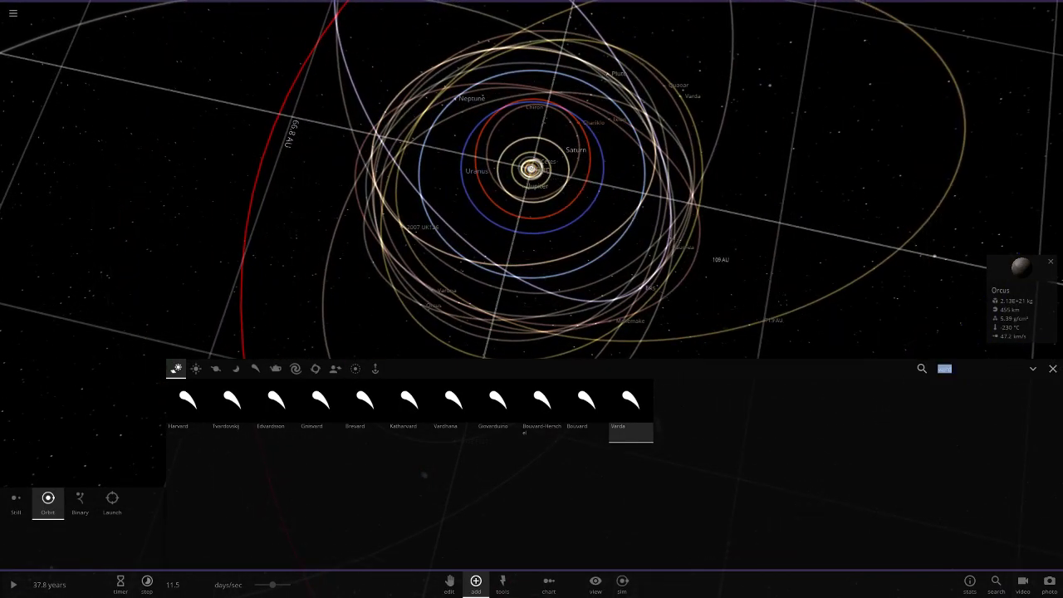
key(BackSpace)
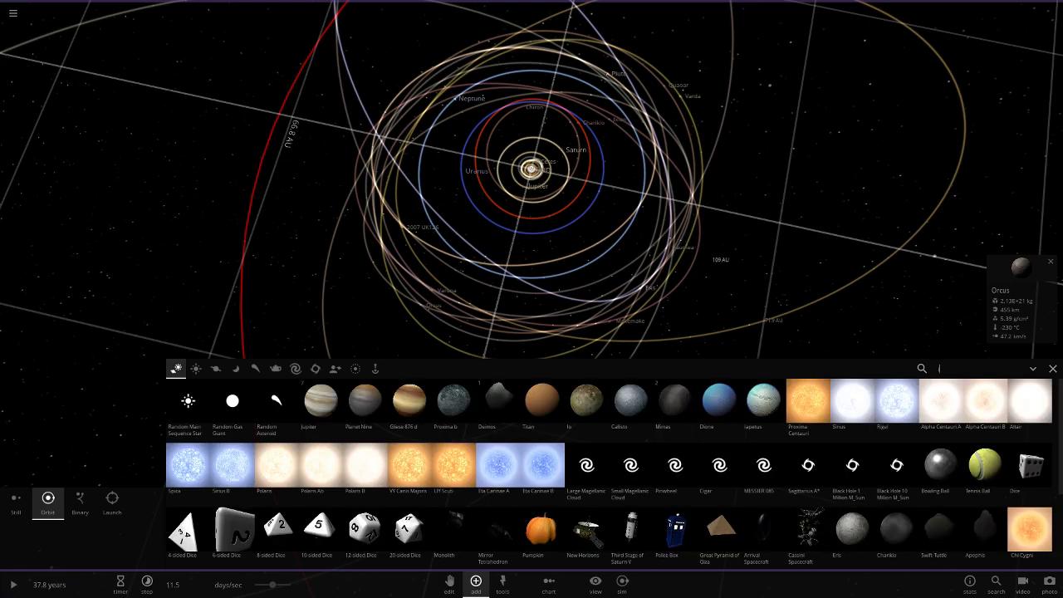
text(li)
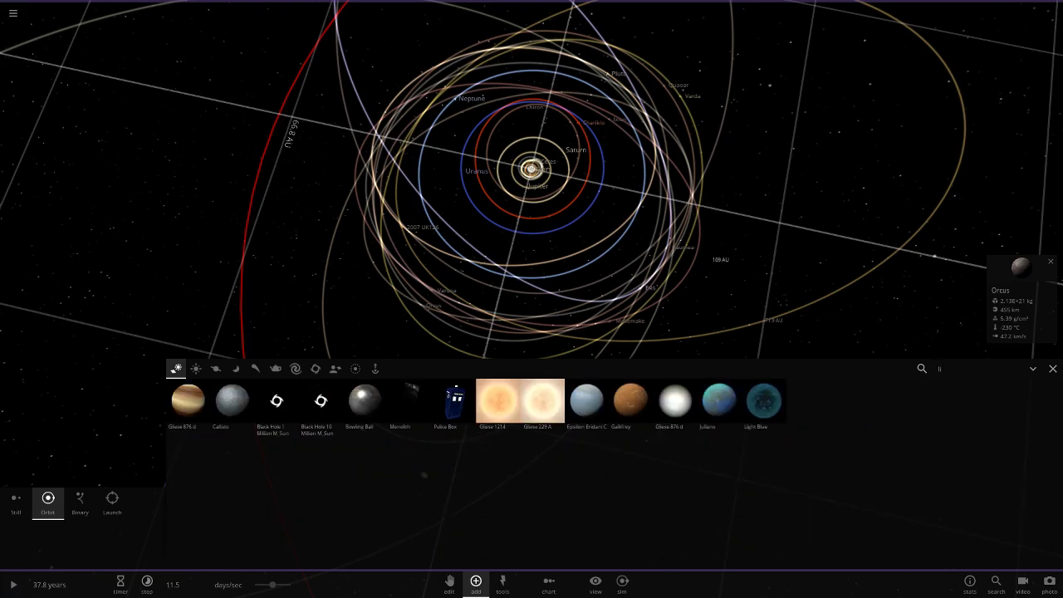
text(lo)
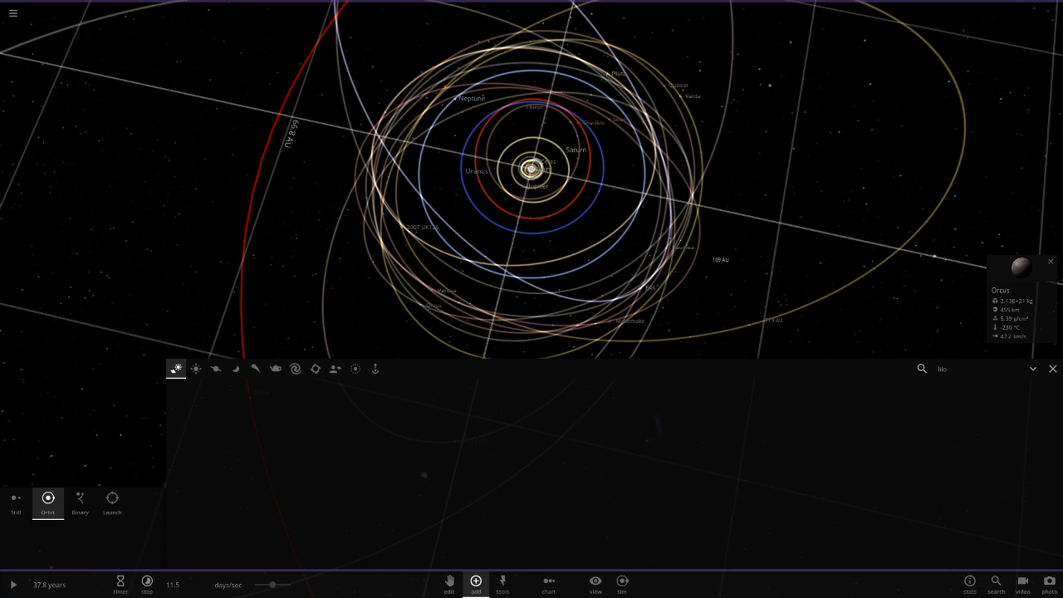
key(BackSpace)
key(BackSpace)
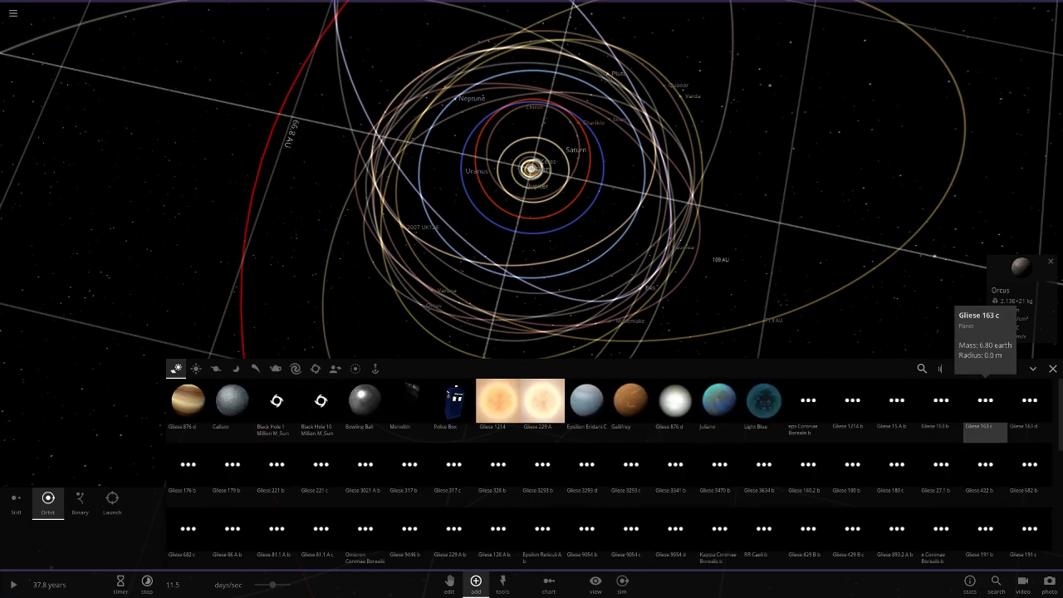
text(xi)
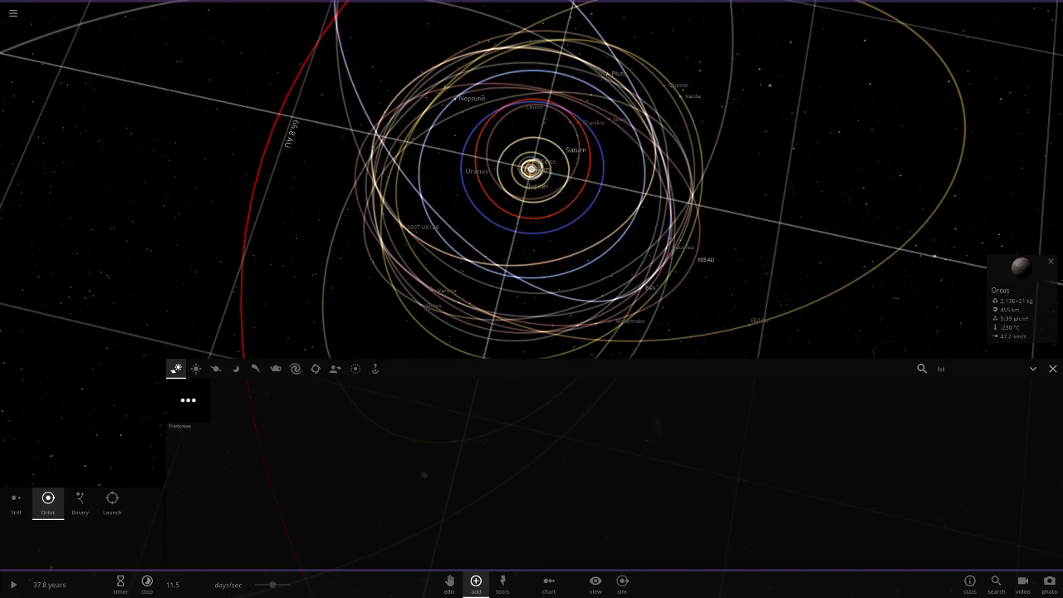
key(BackSpace)
text(i)
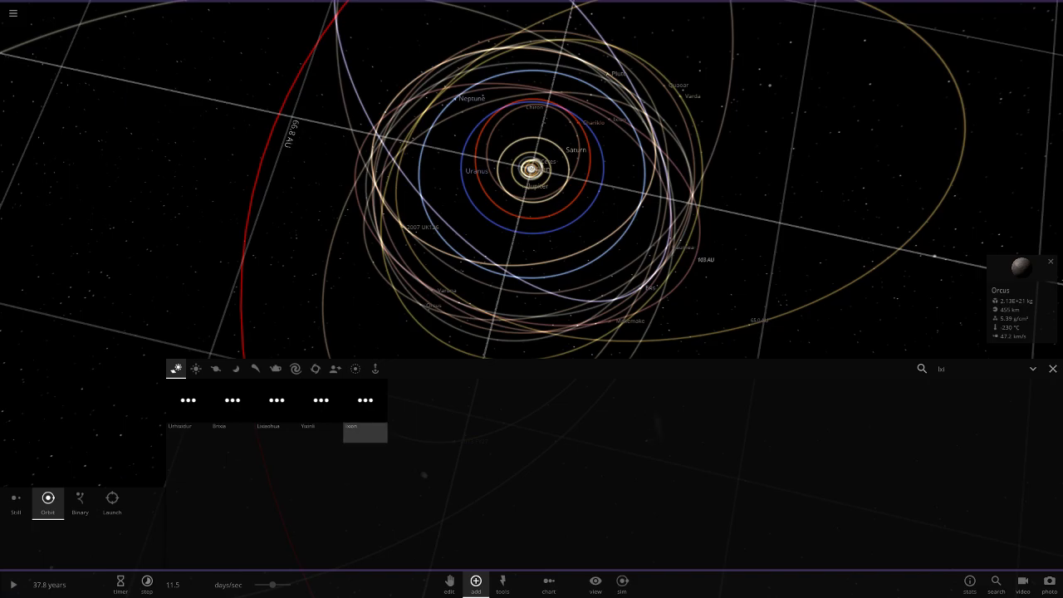
scroll(575, 171, up, 10)
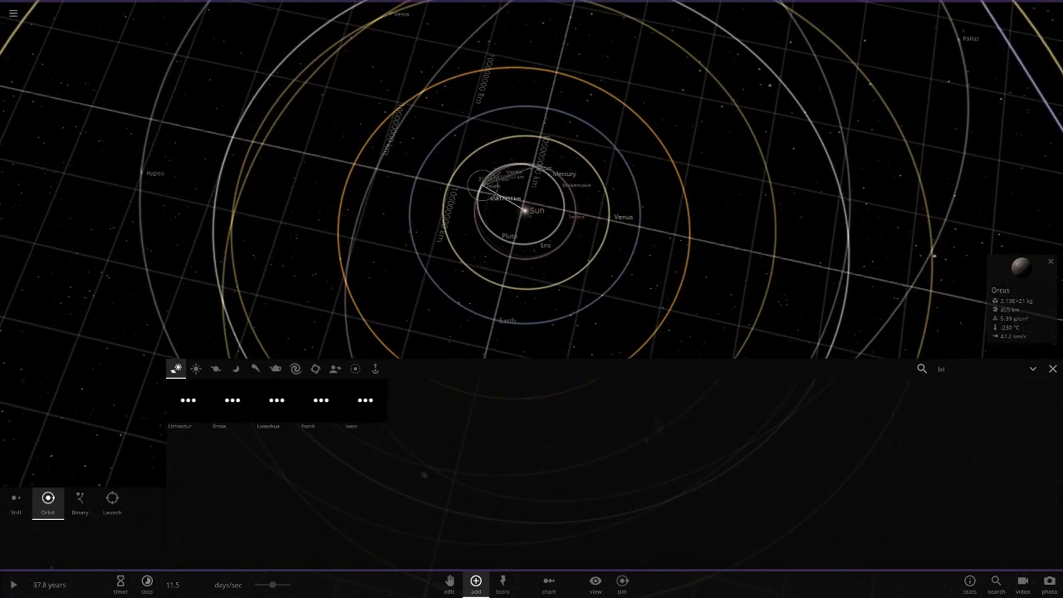
Find Haumea with the object search "ha" and place it orbiting the Sun near Mercury's orbit, between Ixion and Pluto.
scroll(573, 240, down, 10)
click(941, 369)
key(BackSpace)
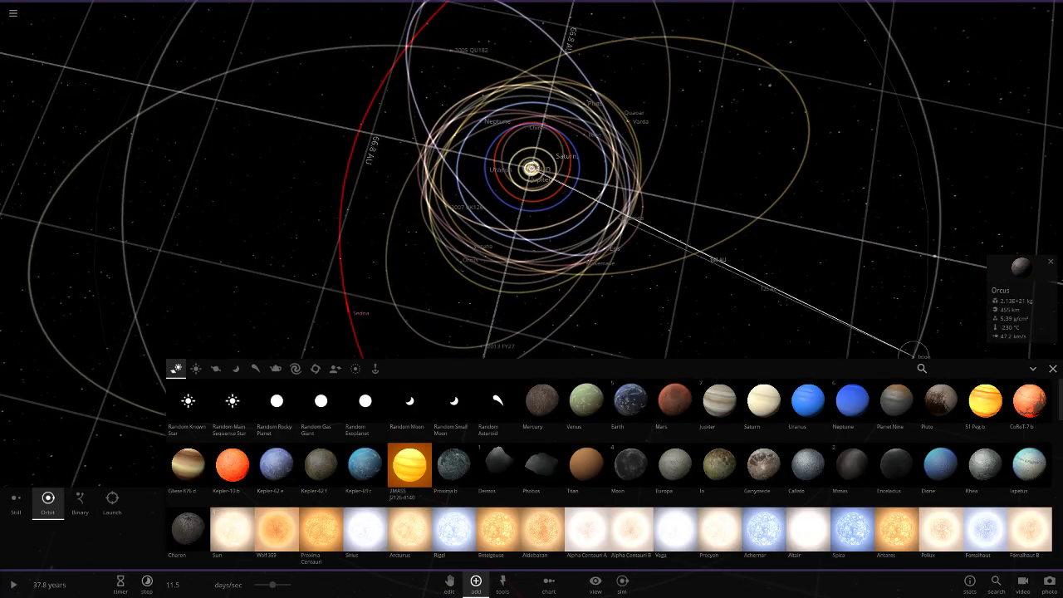
text(ha)
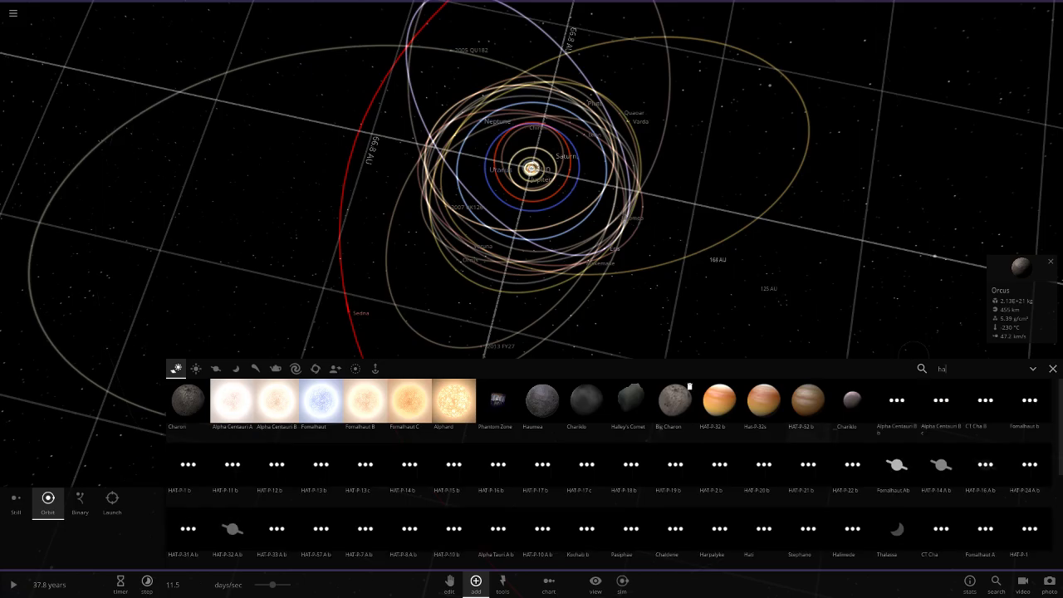
click(542, 403)
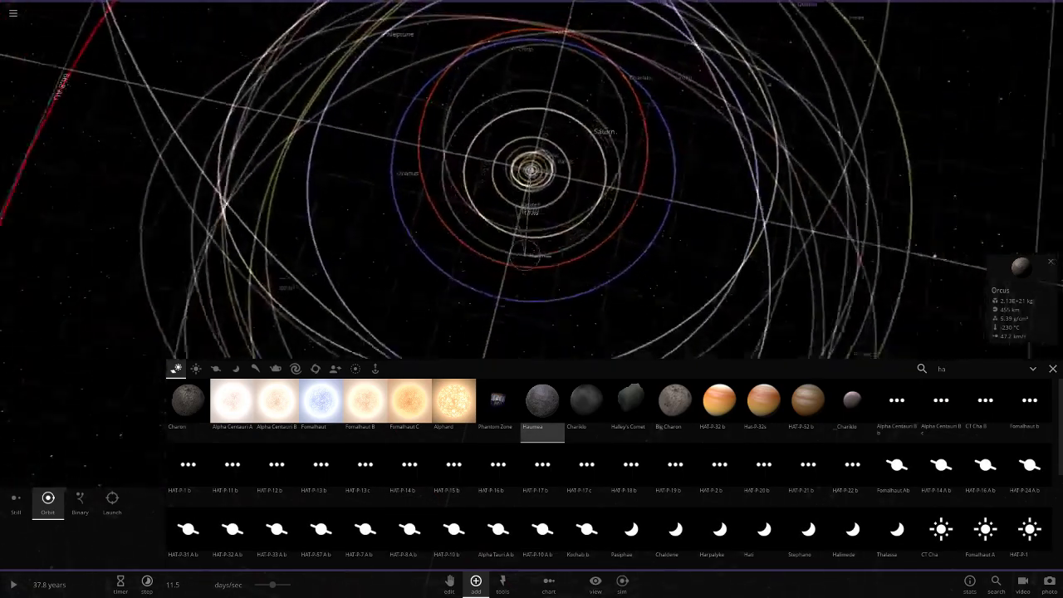
scroll(524, 254, up, 5)
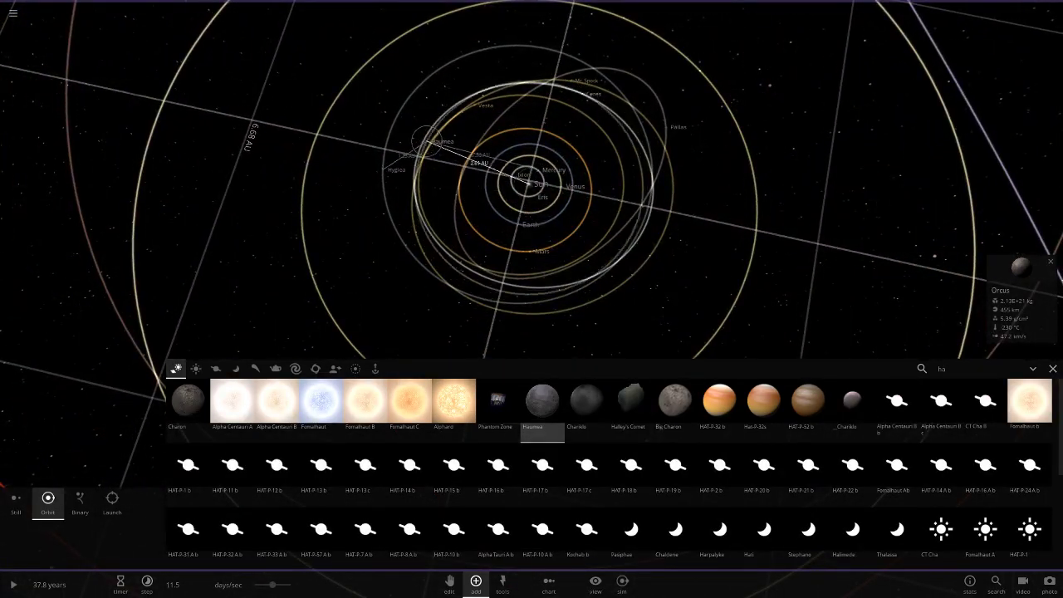
scroll(515, 218, up, 3)
scroll(524, 212, up, 2)
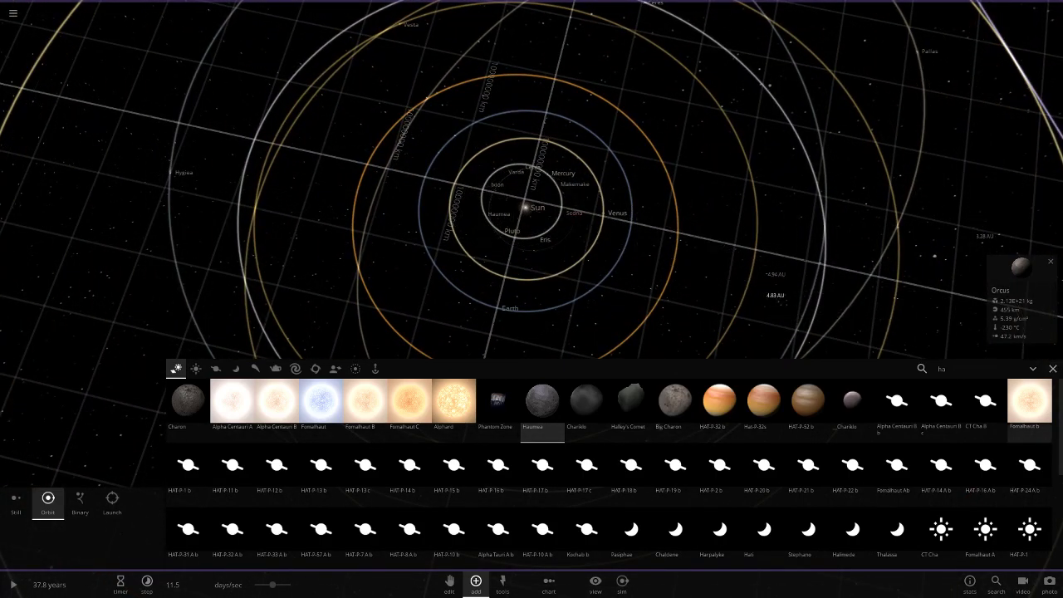
key(Escape)
Focus on the Sun and slow the simulation speed to 2.44 hours/sec.
scroll(524, 324, up, 3)
double_click(523, 360)
drag(273, 584, 255, 584)
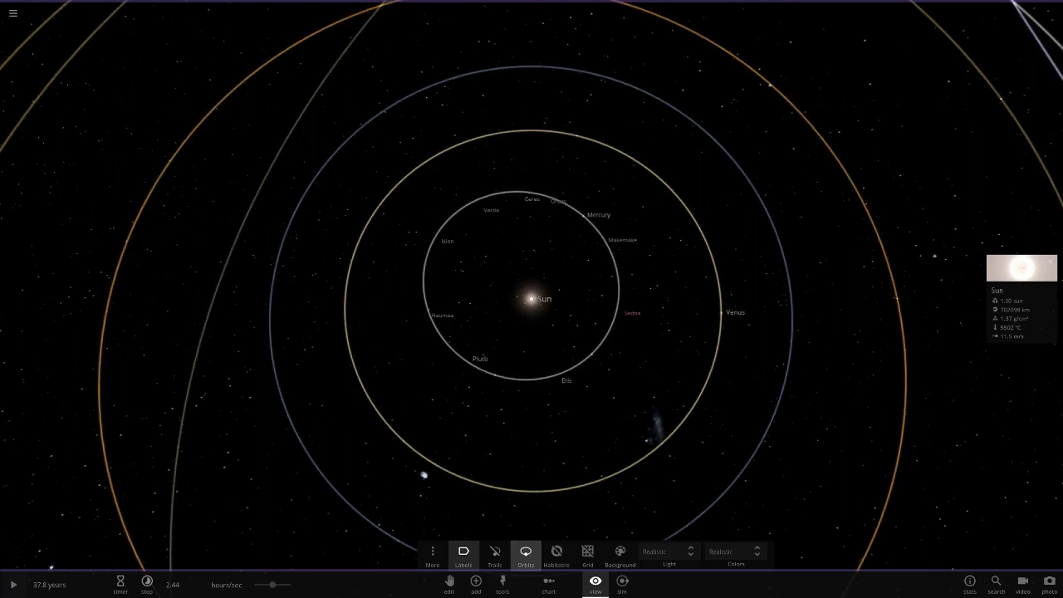
Examine Pluto up close with its properties, running the simulation briefly before pausing it.
drag(422, 517, 460, 490)
scroll(440, 565, up, 2)
scroll(443, 493, down, 5)
scroll(460, 420, up, 2)
scroll(460, 448, down, 3)
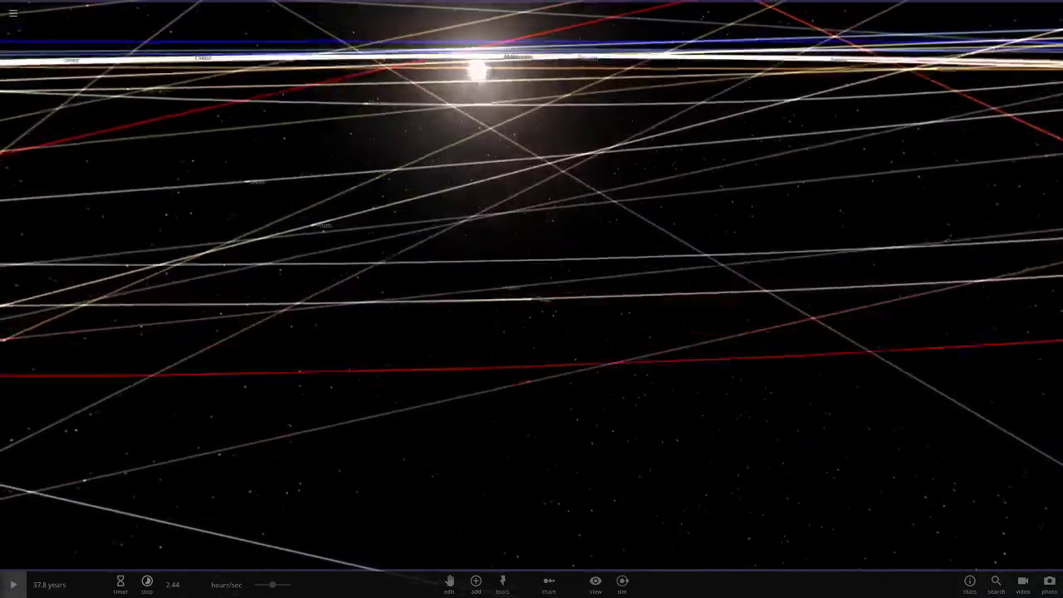
scroll(532, 299, up, 10)
key(space)
scroll(532, 299, down, 3)
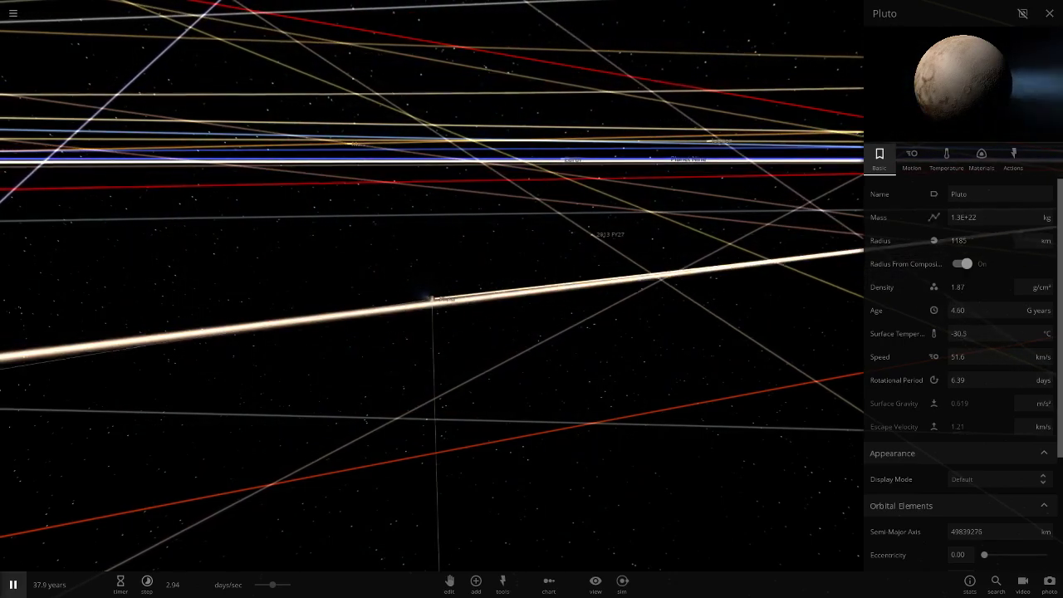
key(space)
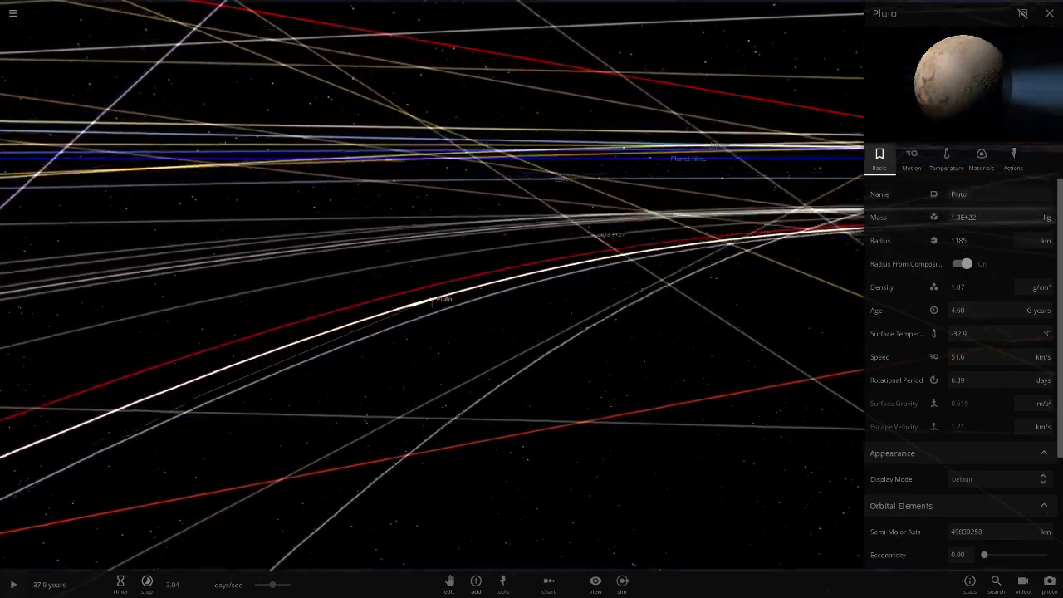
Inspect Ixion, Varda, Ceres, Orcus, Makemake, Mercury and Sedna one after another with their properties.
scroll(432, 299, down, 3)
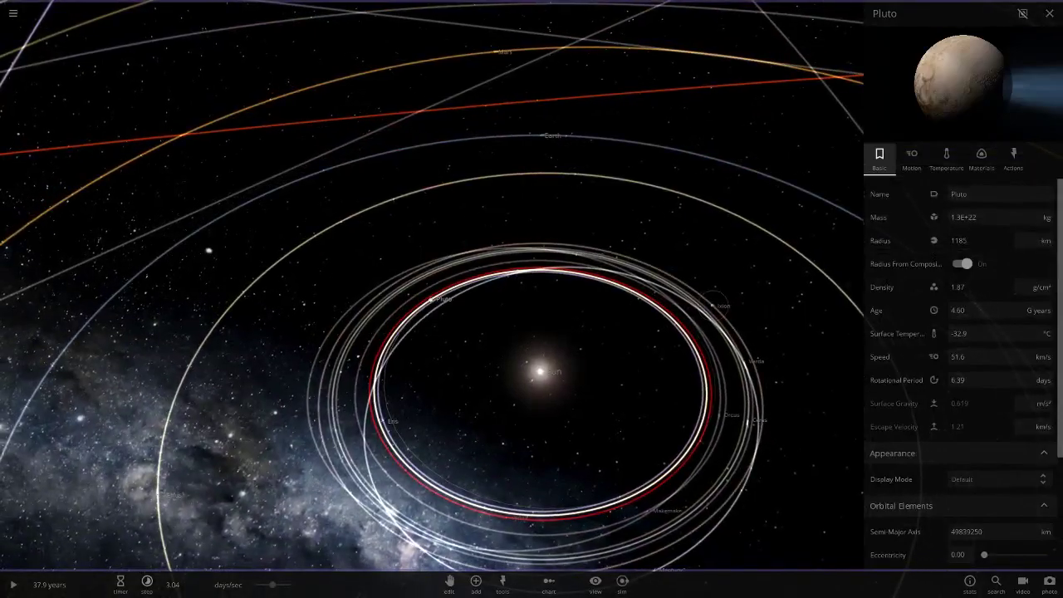
click(728, 305)
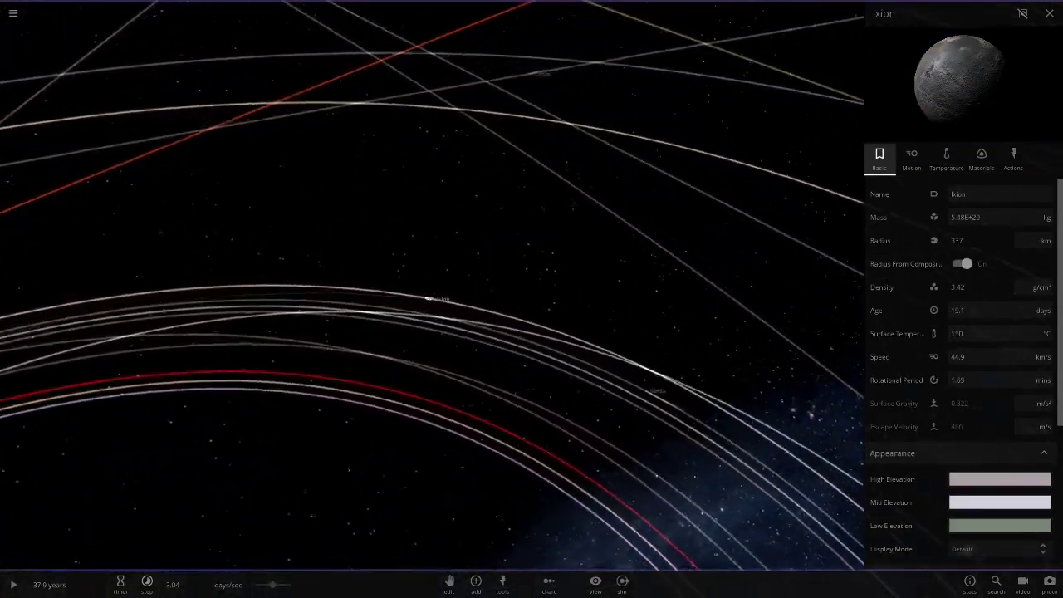
click(664, 393)
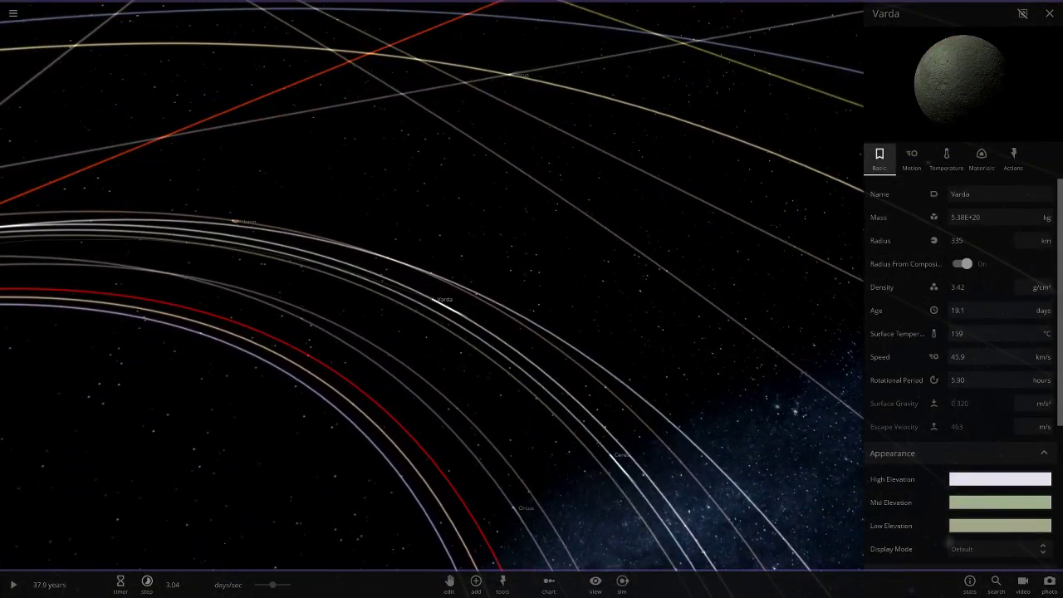
click(610, 455)
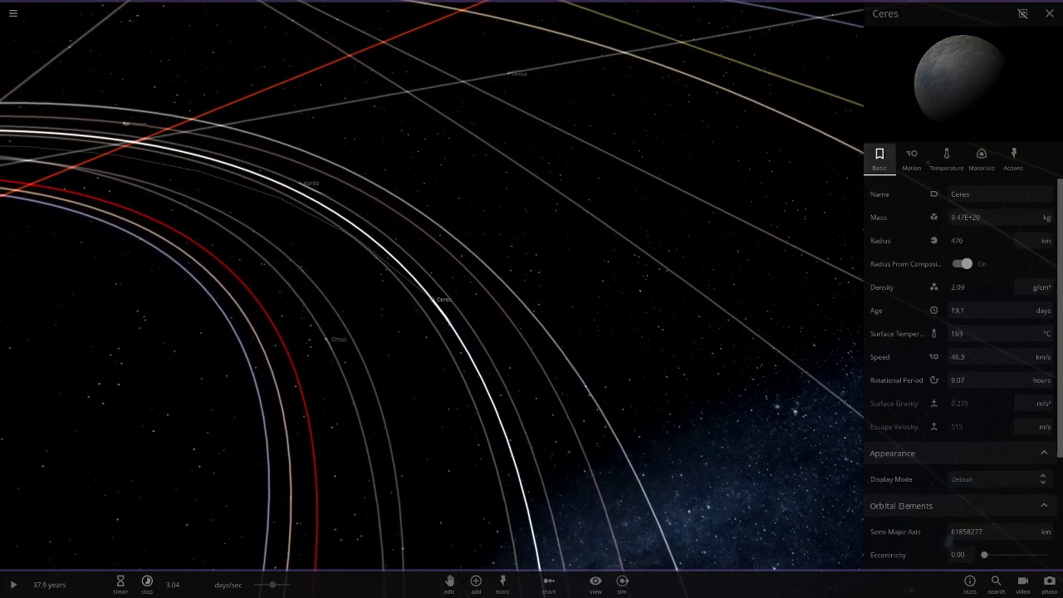
click(372, 322)
scroll(432, 298, down, 3)
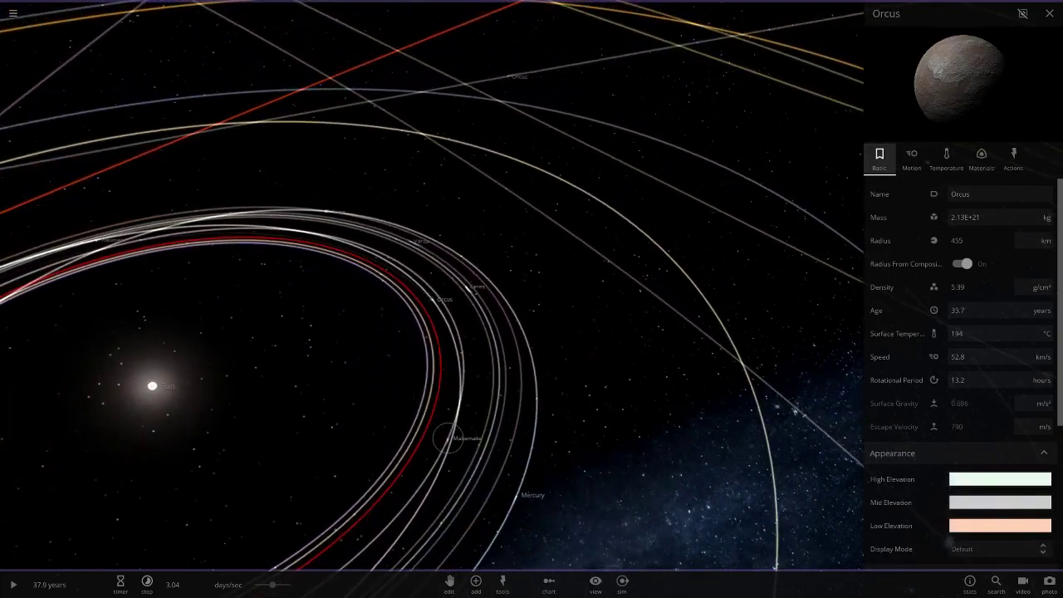
click(451, 437)
click(496, 362)
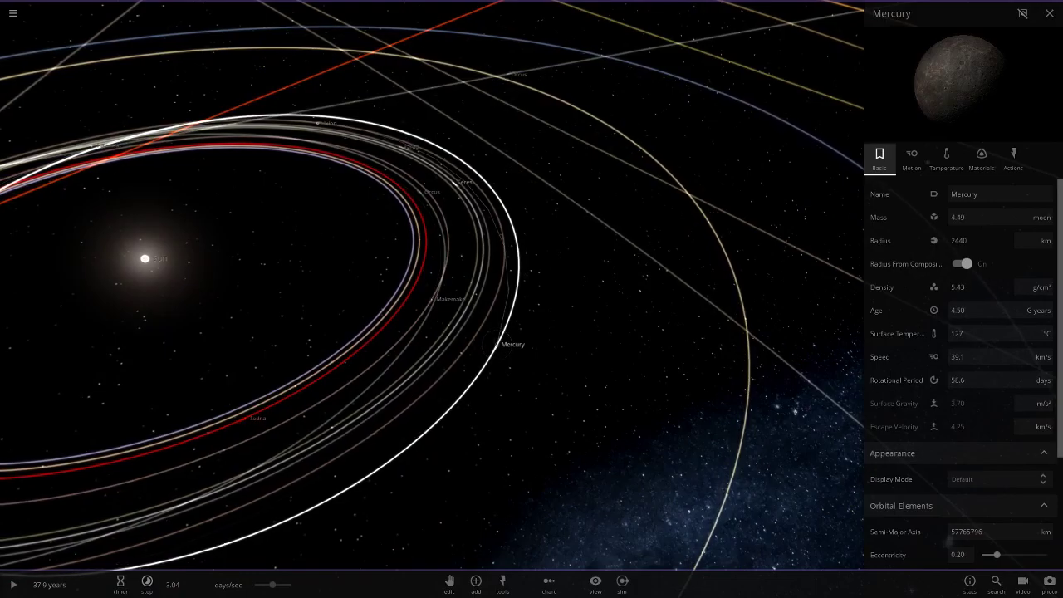
click(267, 406)
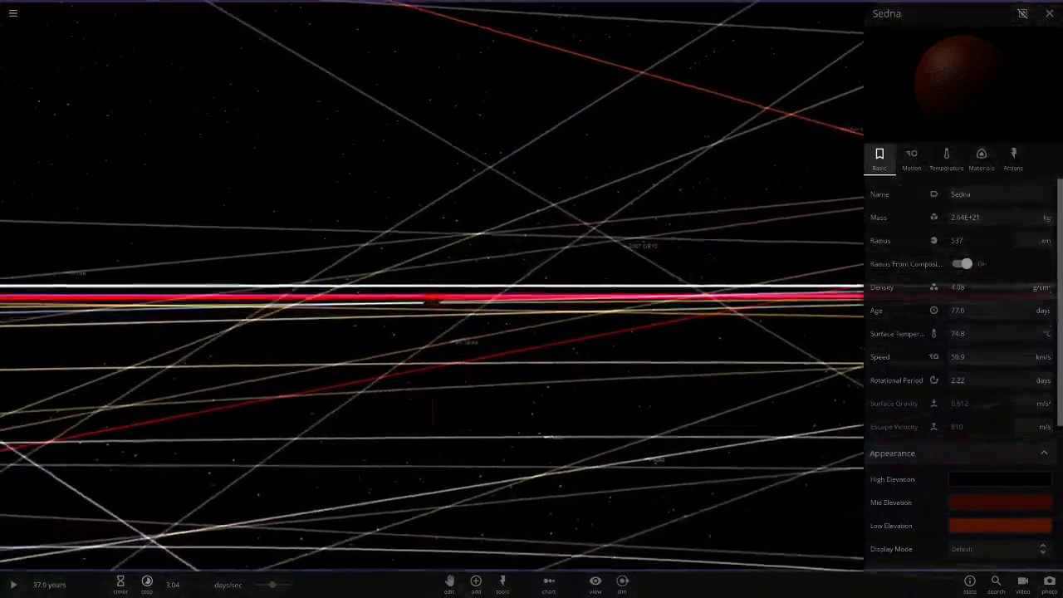
scroll(431, 299, down, 3)
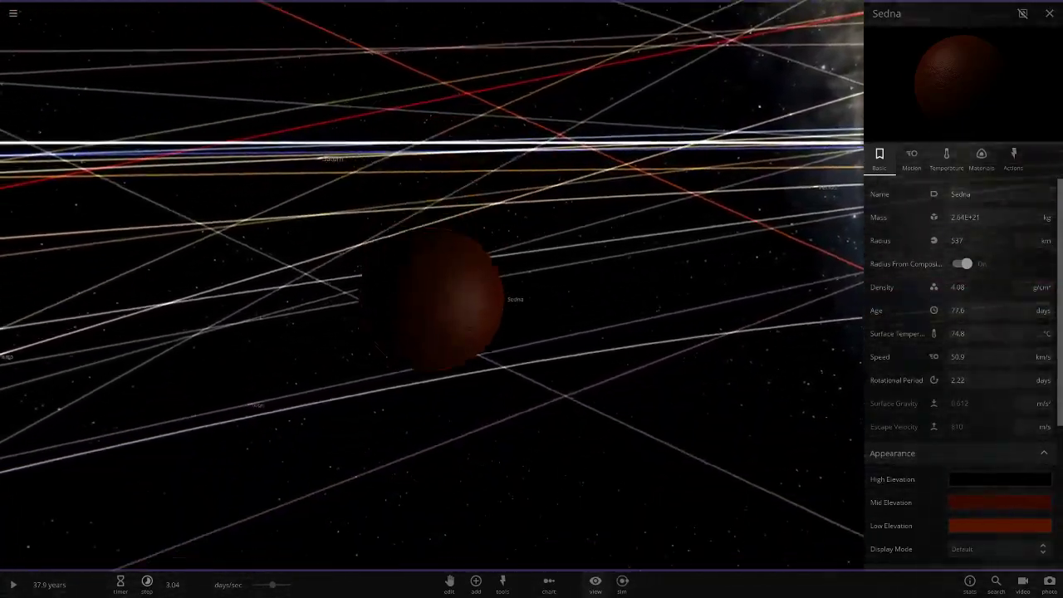
Show trails instead of orbit lines and focus on Eris.
click(595, 585)
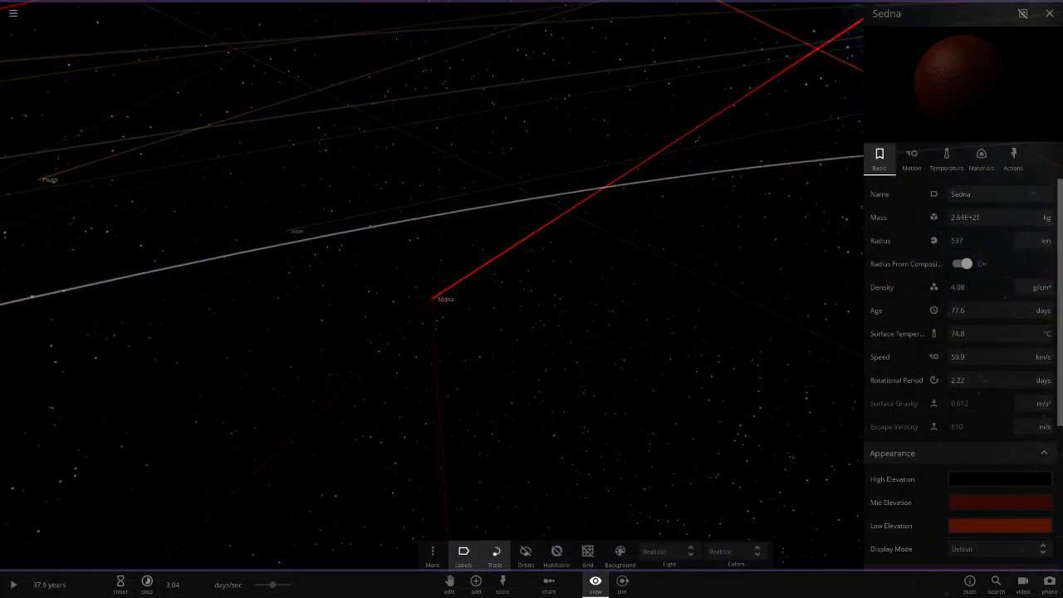
scroll(432, 299, down, 3)
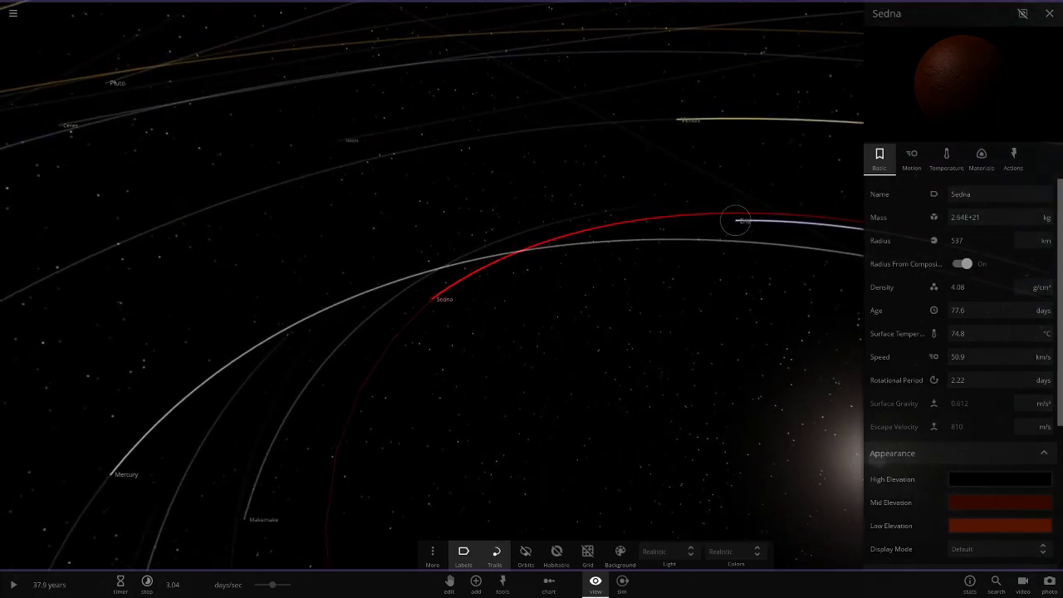
click(735, 221)
Run the simulation at about 1.7 months/sec to draw the trails, pause it and open Ceres' properties.
key(space)
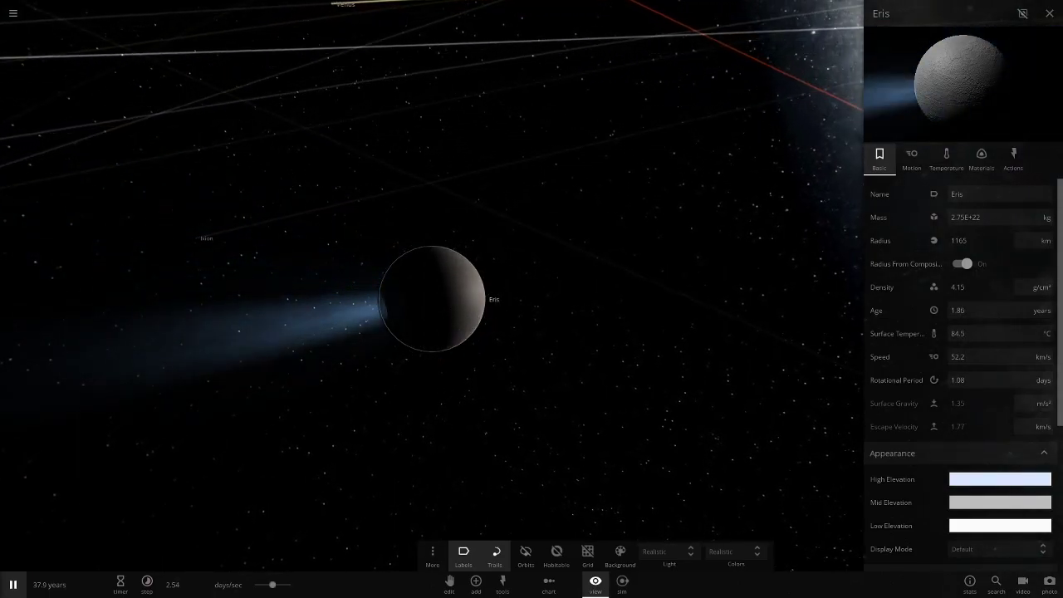
drag(287, 585, 287, 585)
scroll(432, 298, down, 5)
scroll(431, 299, down, 6)
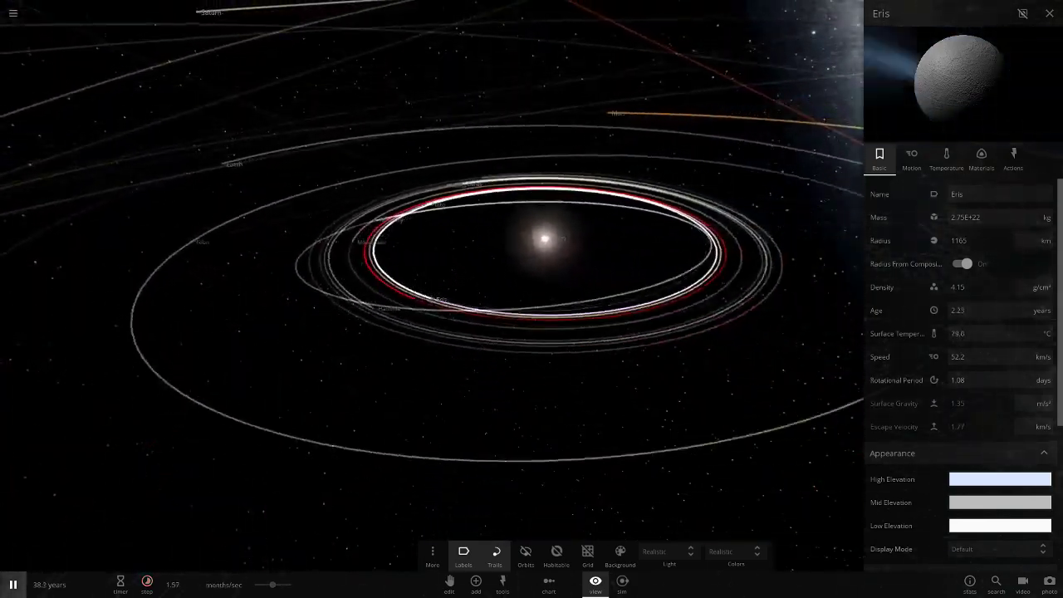
scroll(432, 299, down, 3)
key(space)
click(387, 346)
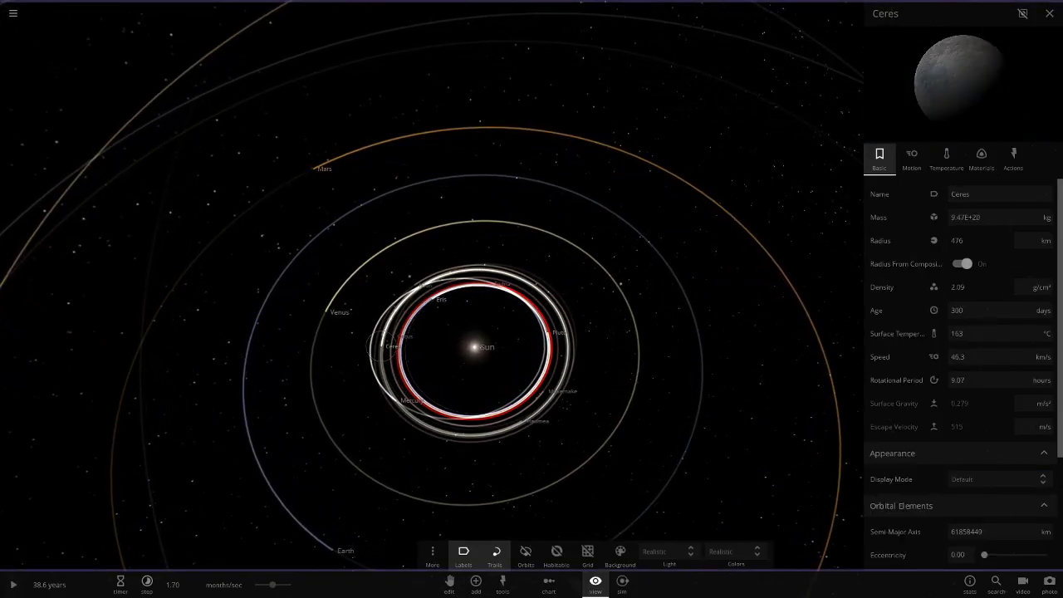
Run the simulation in short bursts while inspecting the properties of Makemake and Varda.
key(space)
key(space)
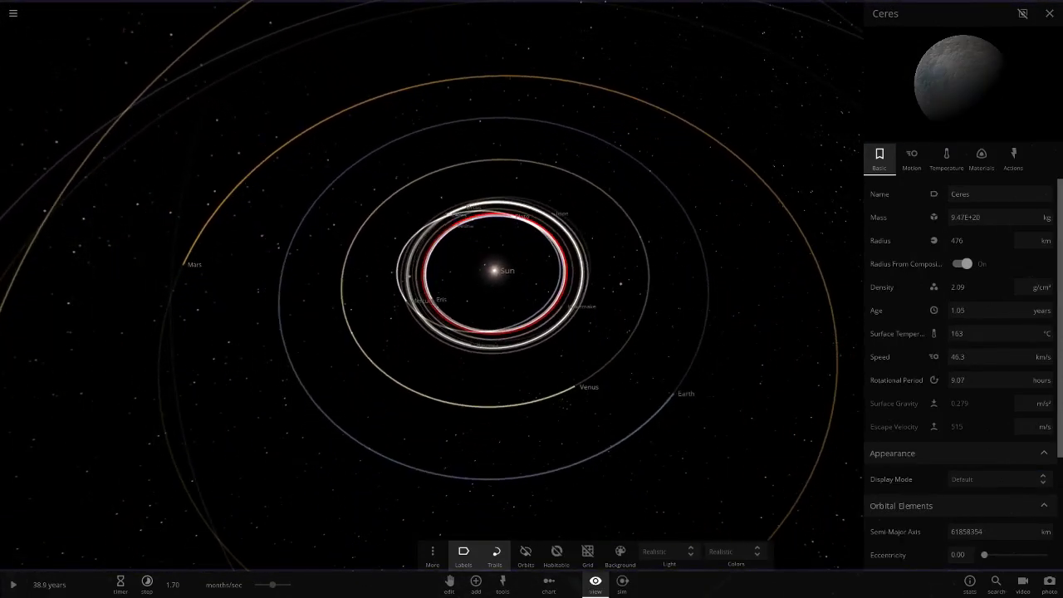
click(561, 306)
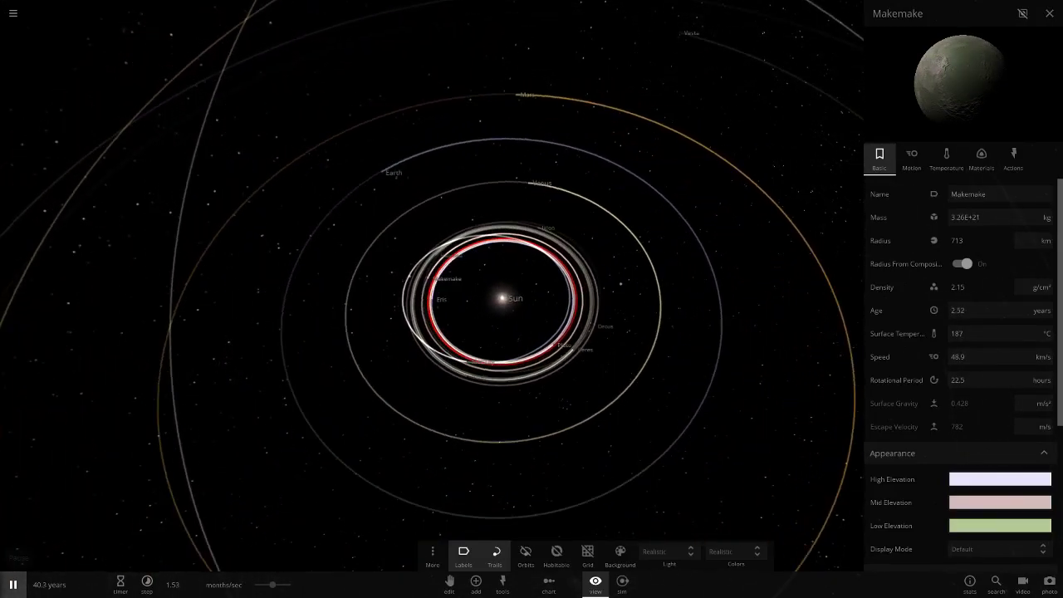
click(14, 584)
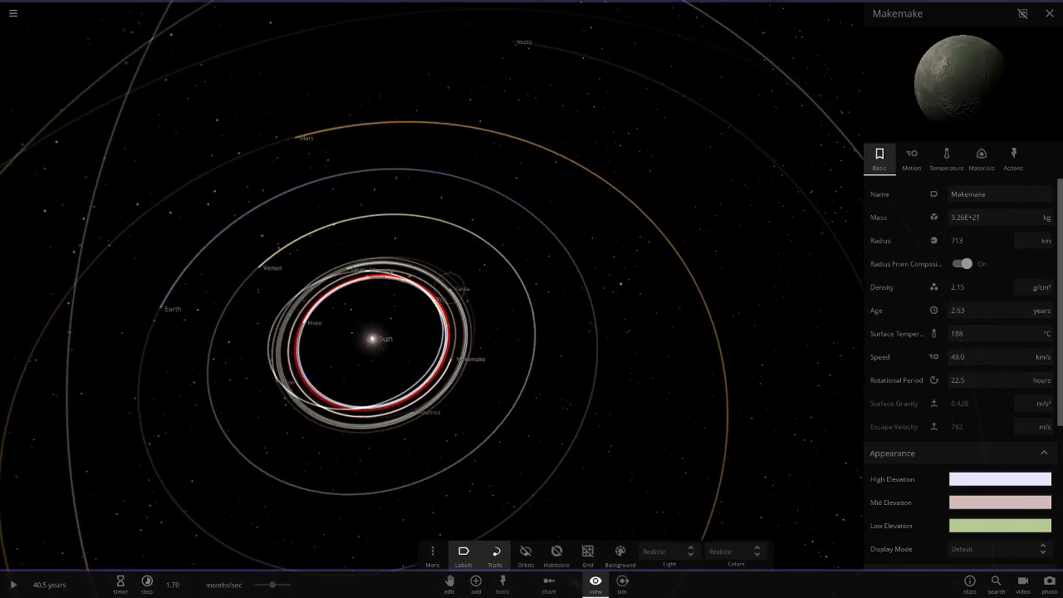
click(13, 584)
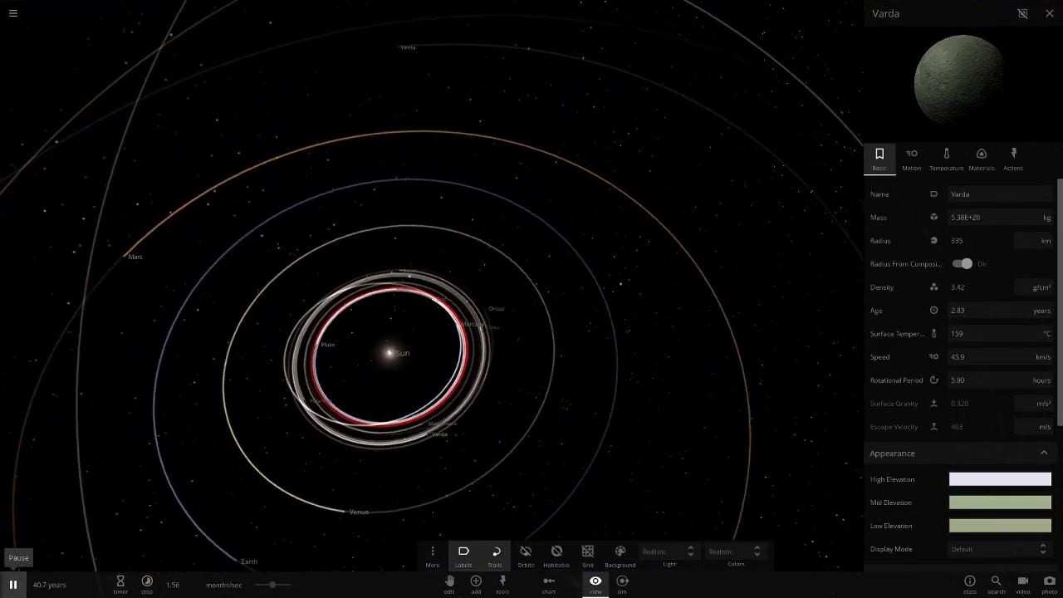
Examine Pluto up close along with its temperature and atmosphere properties, running the simulation briefly before pausing it.
click(531, 253)
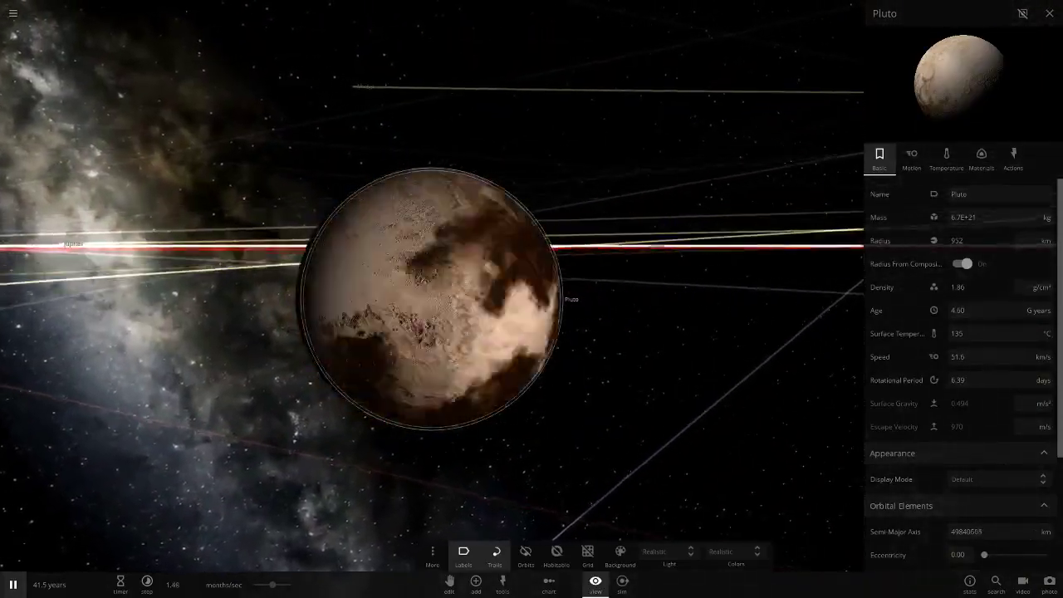
click(946, 159)
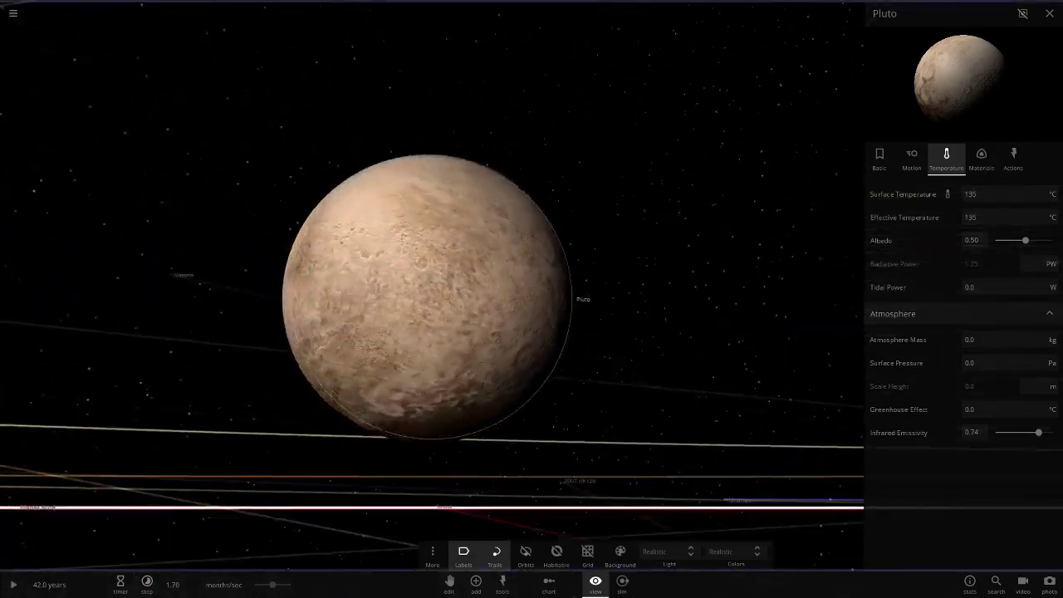
scroll(427, 297, up, 5)
key(Escape)
scroll(482, 297, down, 4)
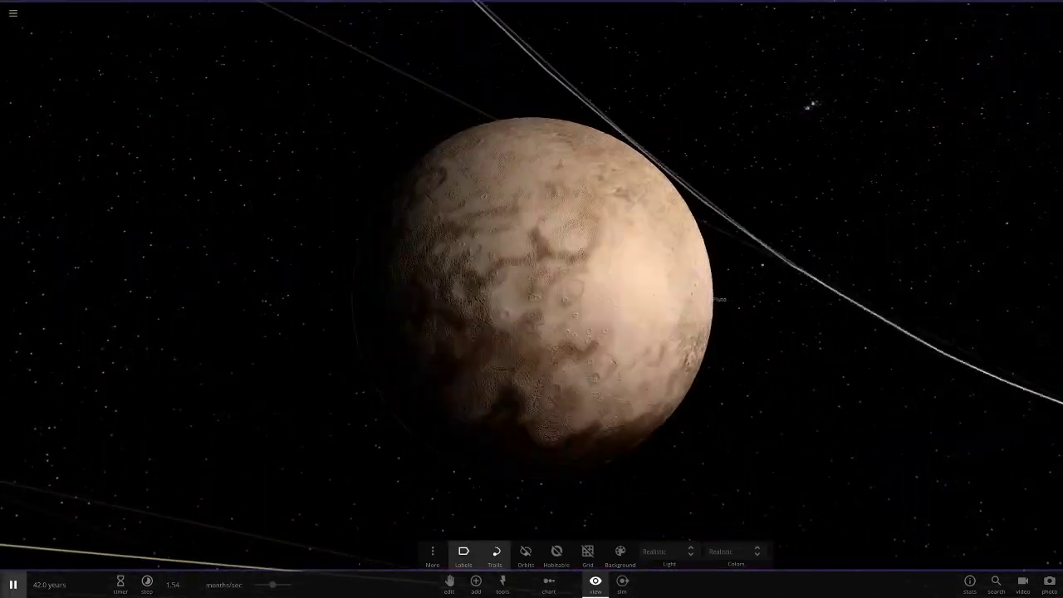
scroll(531, 299, down, 10)
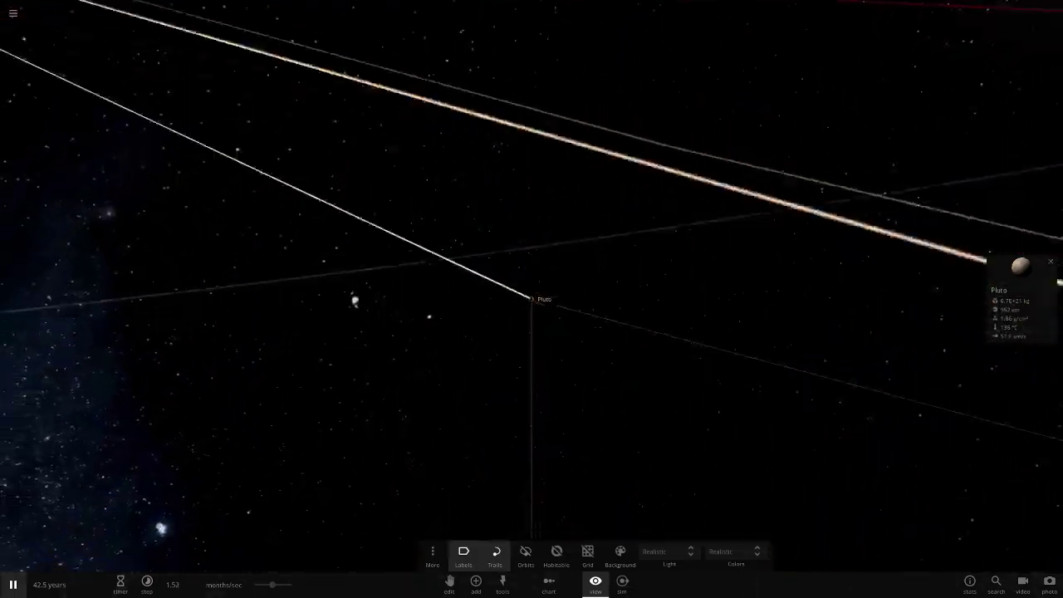
double_click(532, 298)
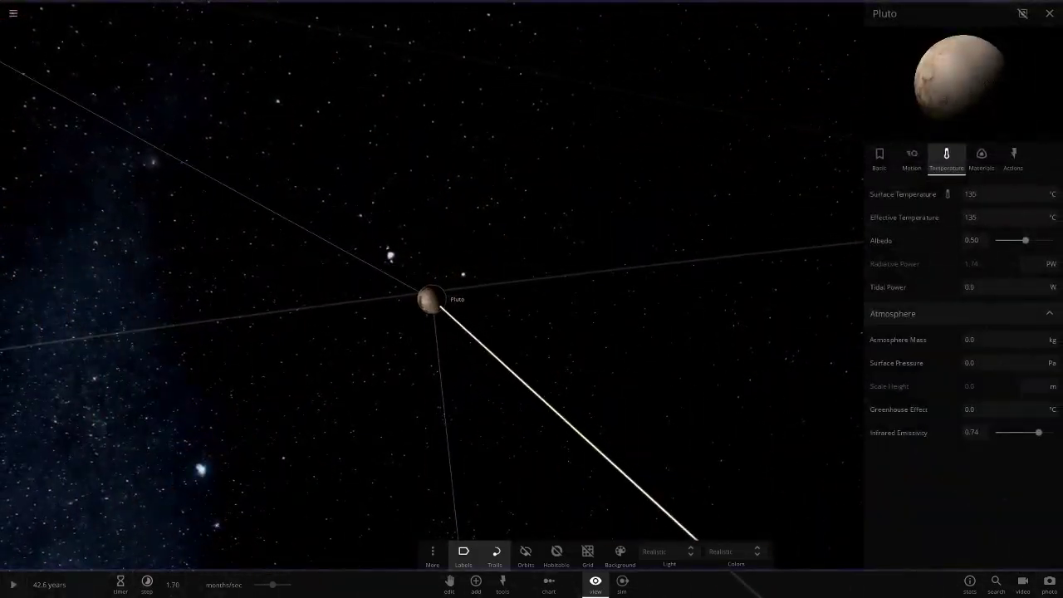
key(space)
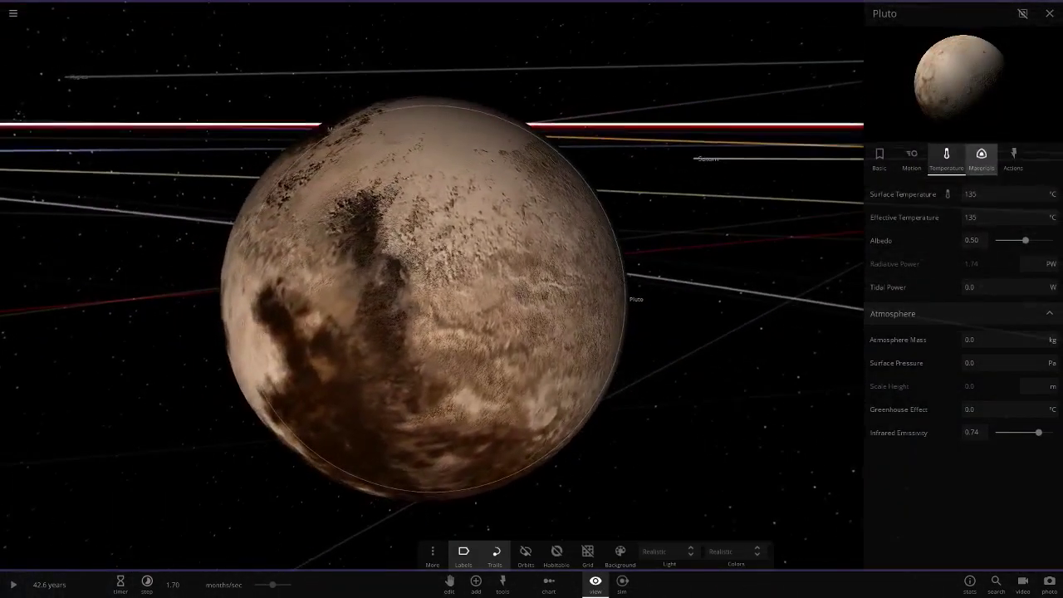
Add about 0.793% water to Pluto's composition, run the simulation and reduce the water back to 0%.
click(980, 158)
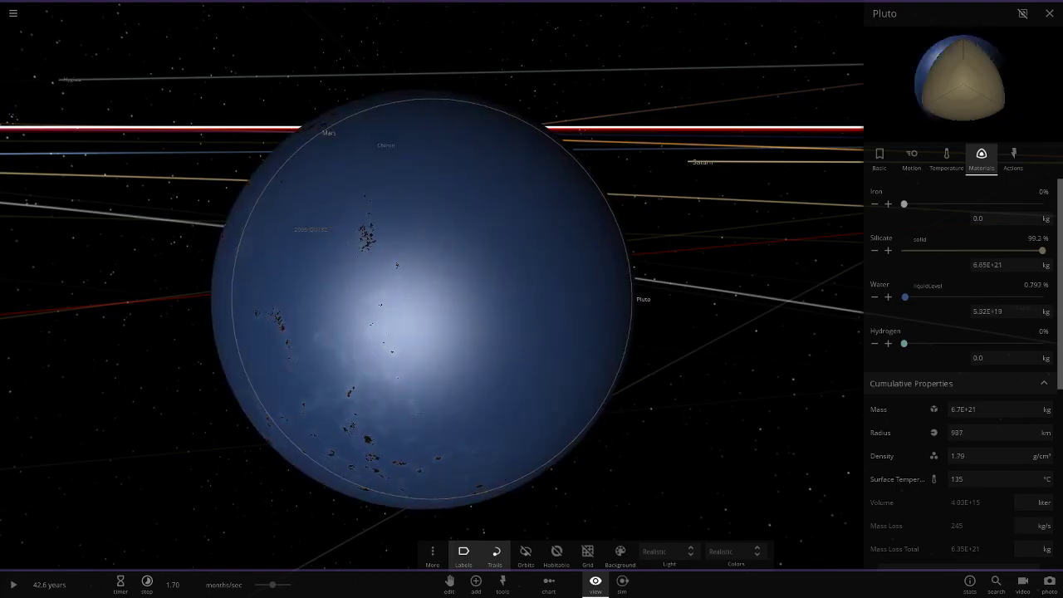
key(space)
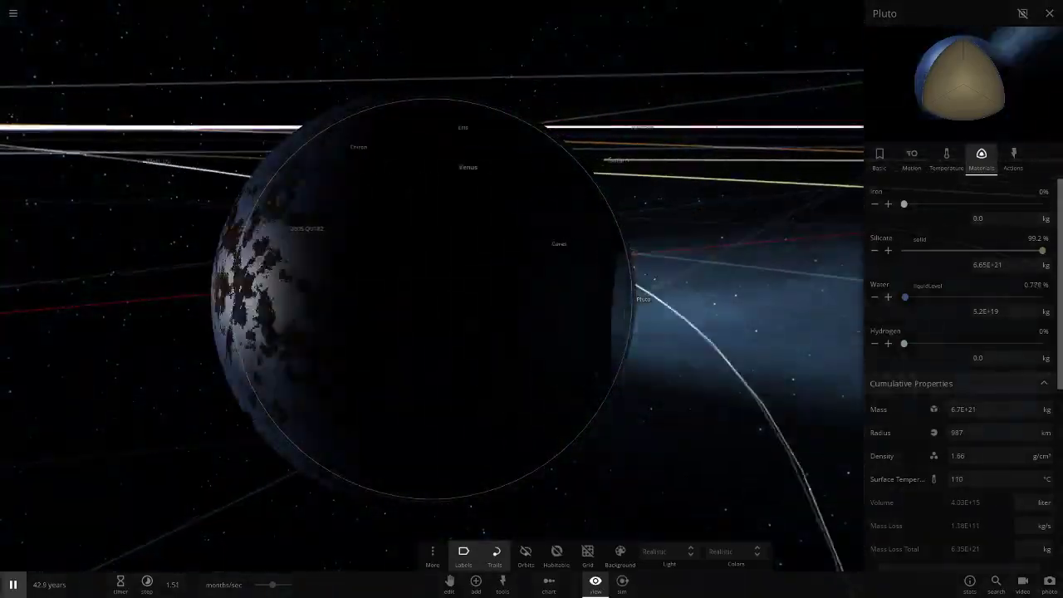
click(875, 297)
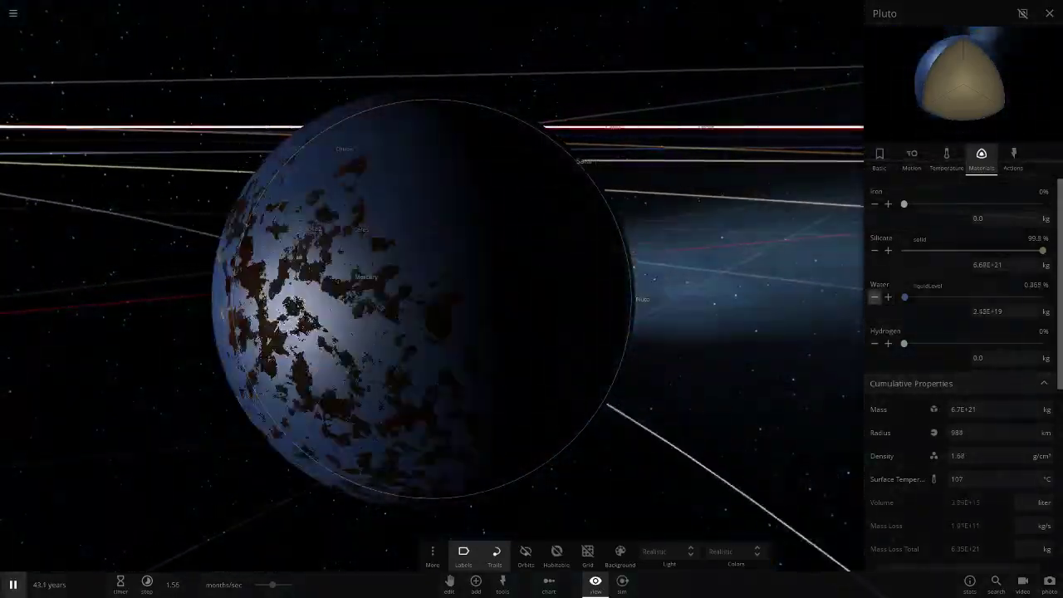
click(874, 296)
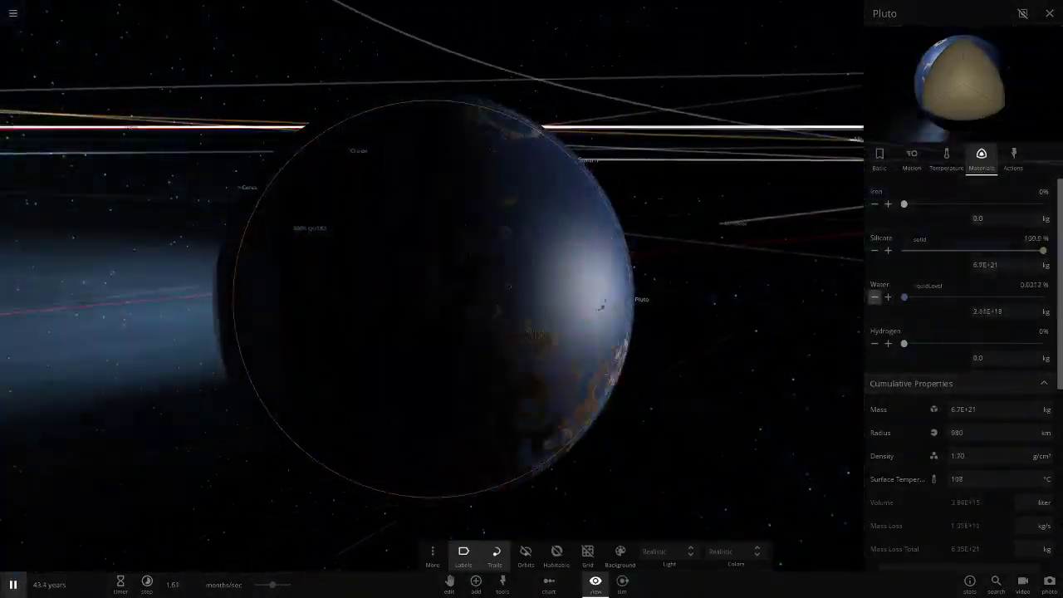
click(874, 296)
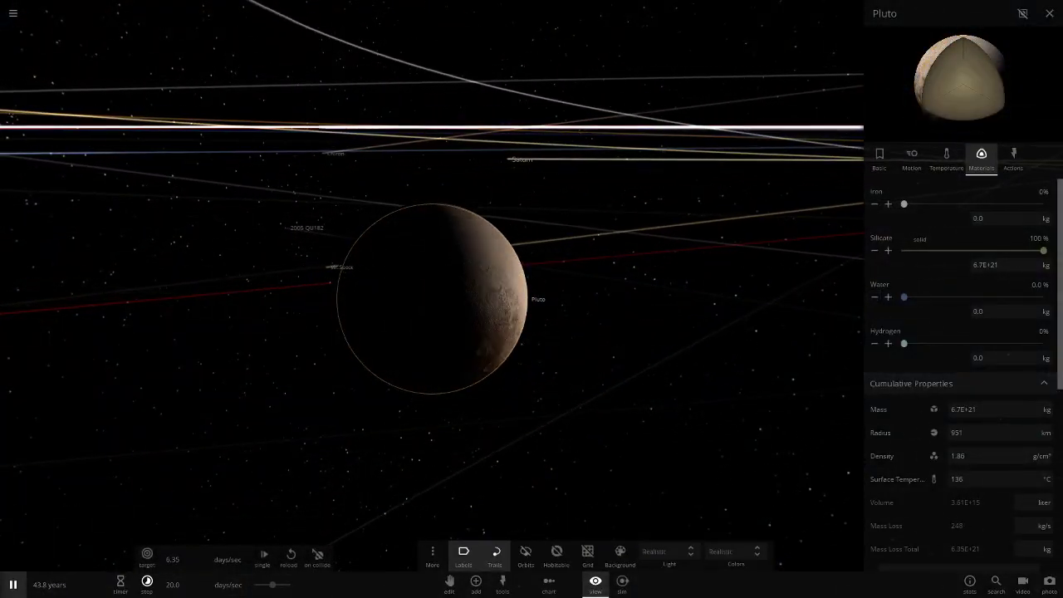
Review Pluto's temperature and basic properties, view its path from farther away and close its properties.
click(946, 159)
drag(415, 398, 615, 379)
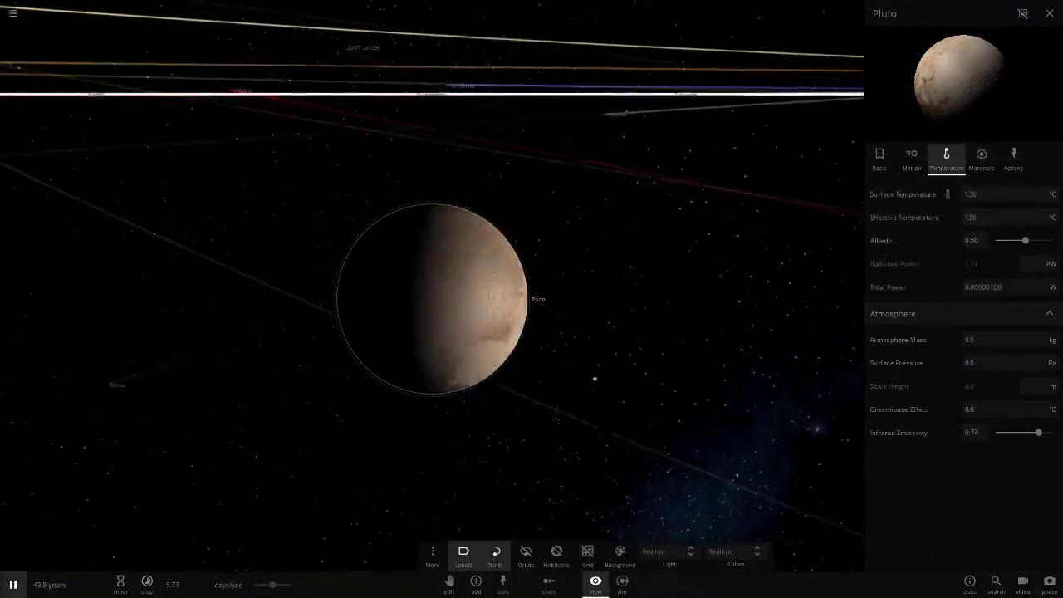
scroll(431, 299, up, 4)
scroll(432, 299, down, 4)
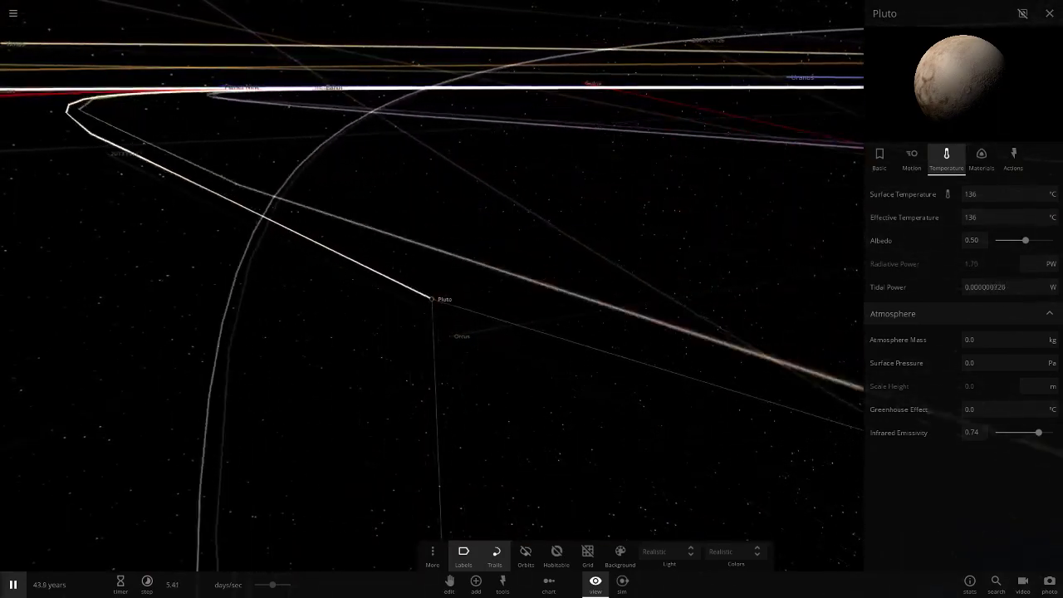
drag(432, 249, 498, 399)
click(879, 159)
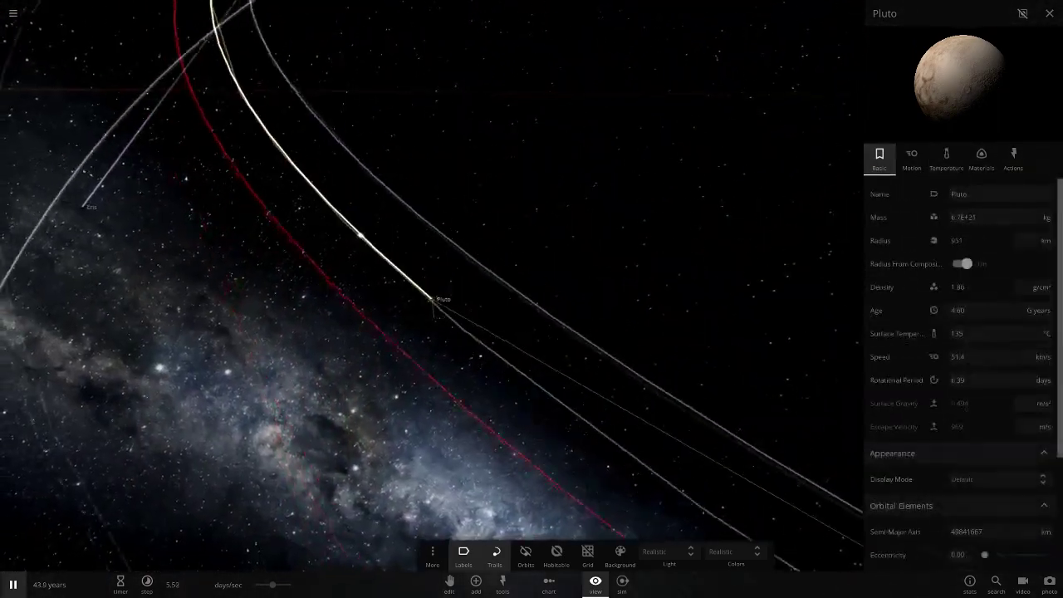
scroll(432, 299, down, 8)
key(Escape)
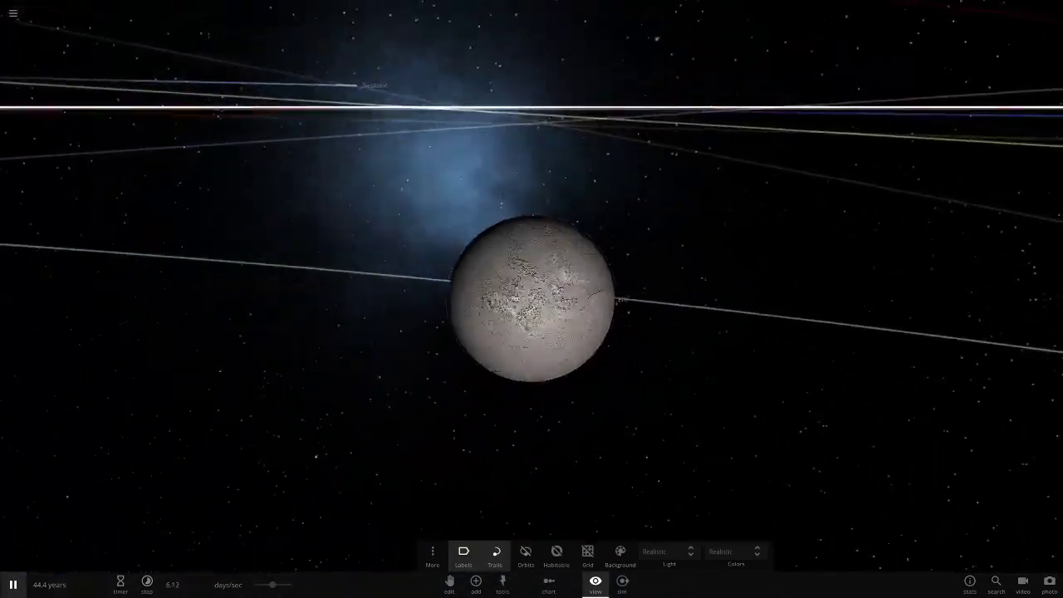
Examine Eris and its tail up close, review its basic properties and view its path around the Sun.
scroll(531, 299, up, 5)
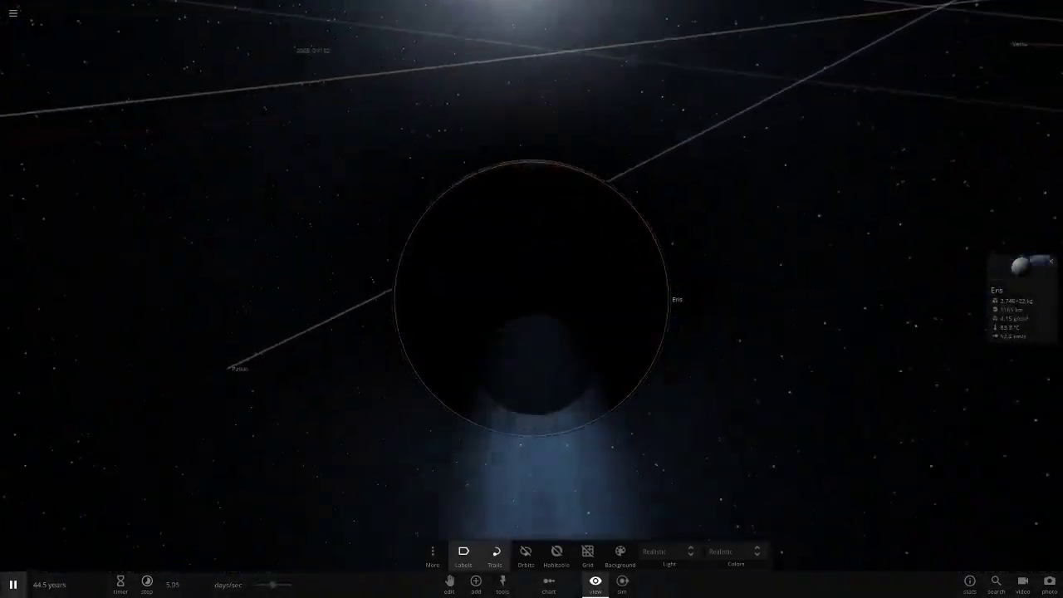
click(1021, 297)
click(981, 158)
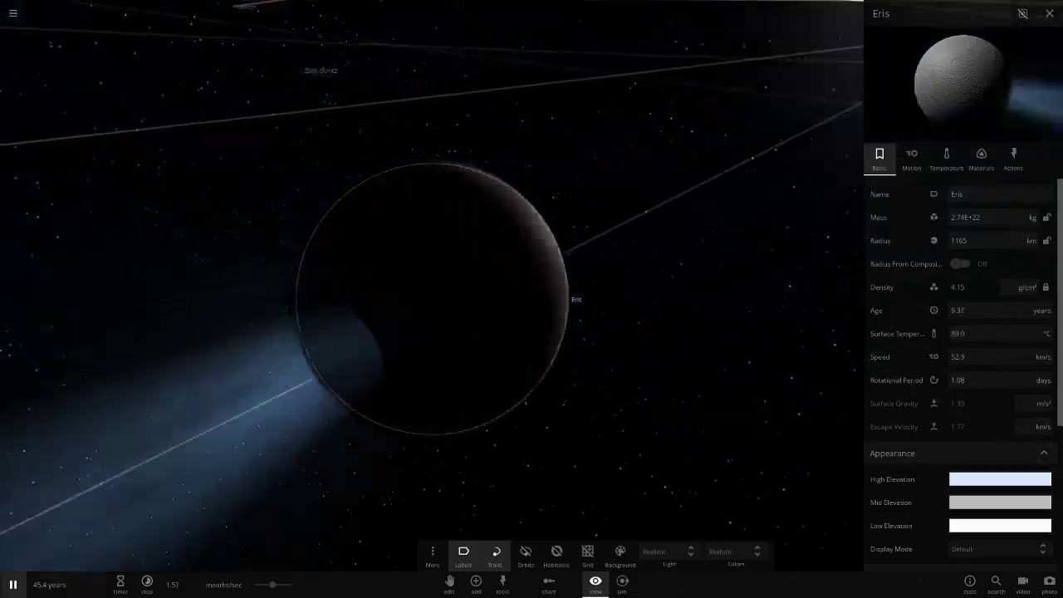
scroll(961, 357, down, 3)
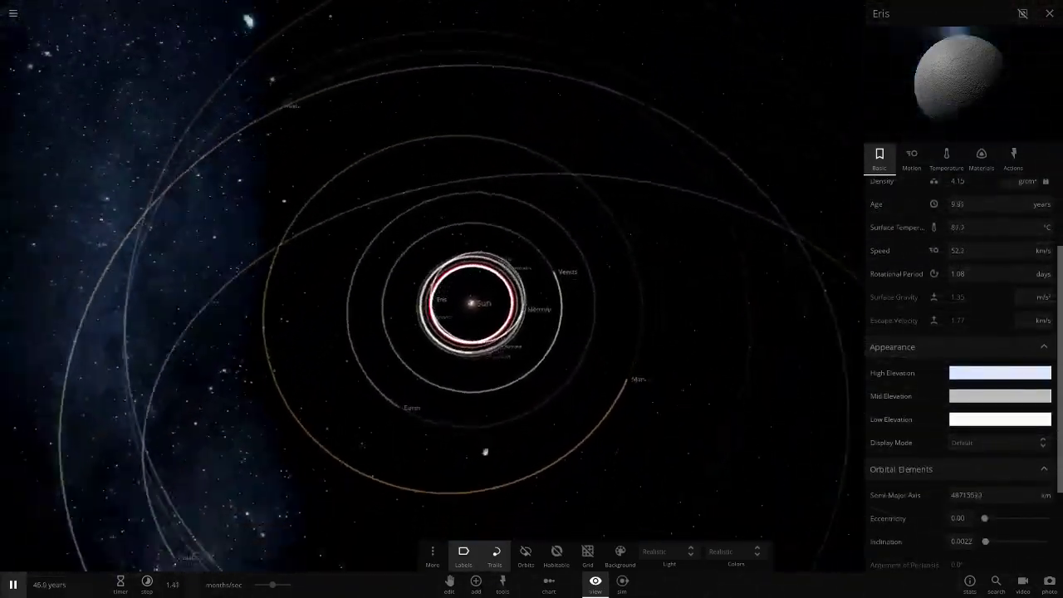
scroll(504, 314, down, 5)
scroll(505, 309, up, 6)
scroll(504, 308, up, 4)
Inspect Mercury's orbital elements while briefly running the simulation, pause it and focus the view on Mercury.
key(space)
click(463, 227)
key(space)
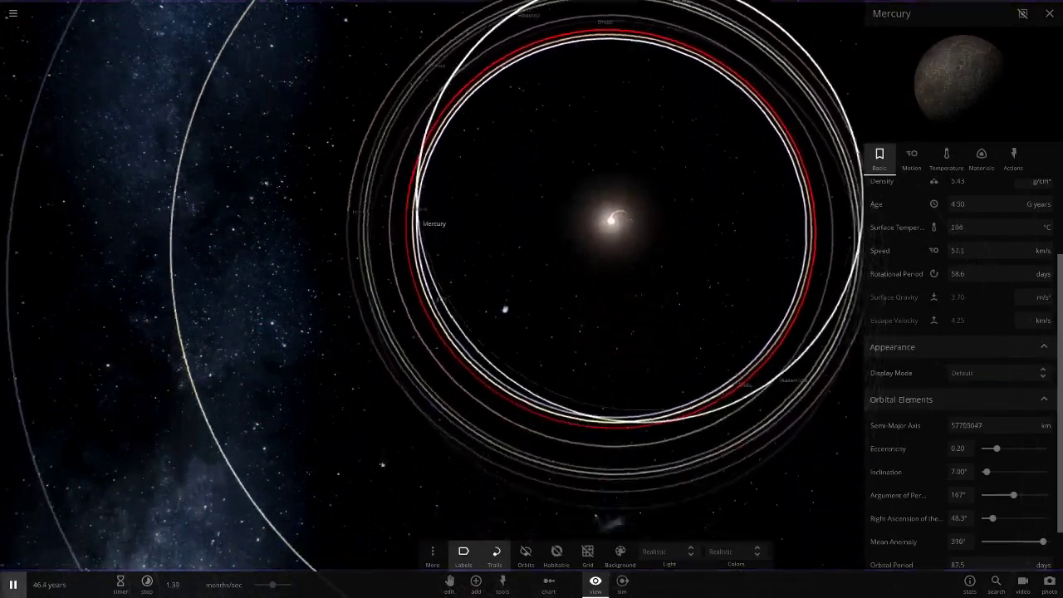
key(space)
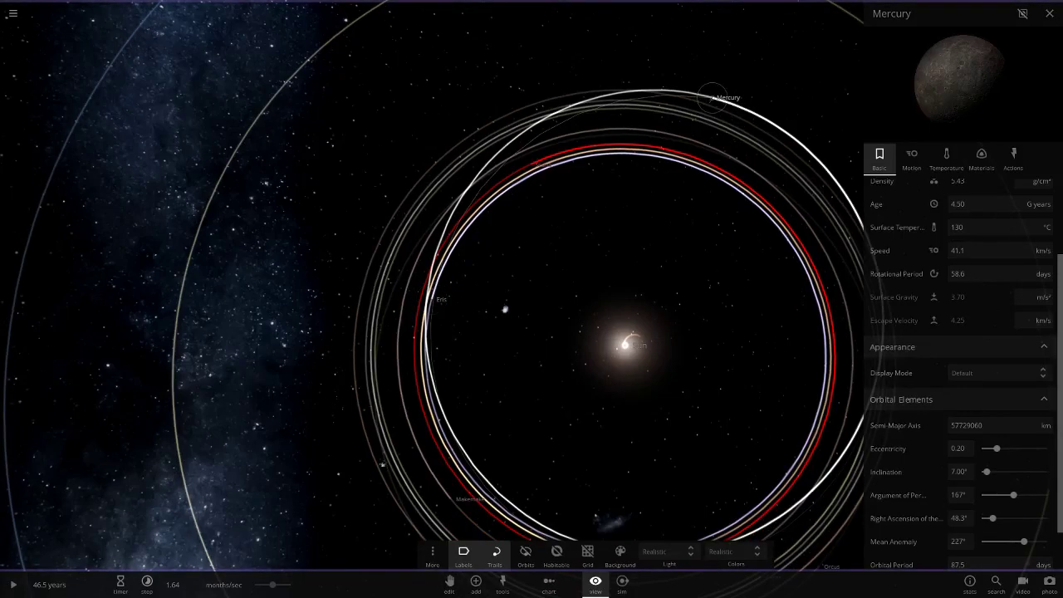
double_click(711, 97)
scroll(431, 299, down, 5)
Open Ixion's properties and run the simulation briefly before pausing it.
click(490, 353)
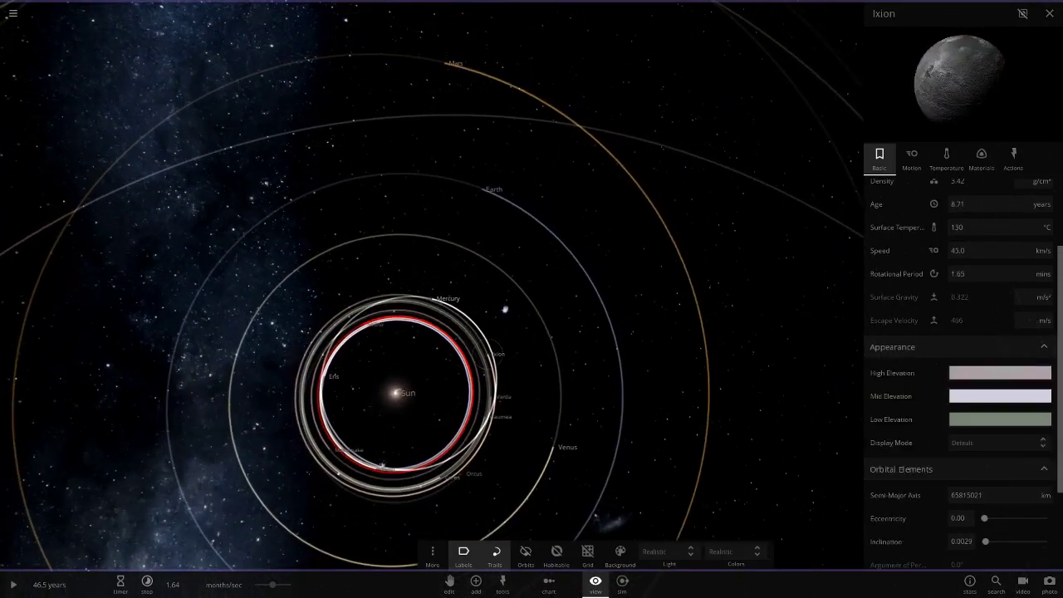
key(space)
scroll(962, 372, up, 3)
key(space)
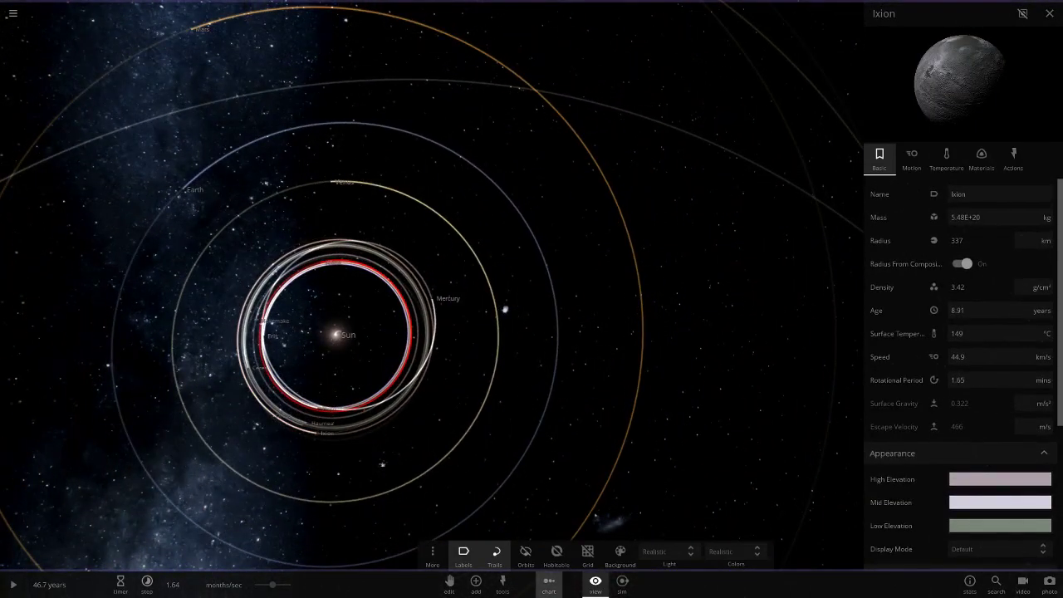
Delete Earth, Venus, Mars and the nearby asteroids outside Mercury's orbit.
scroll(432, 298, down, 5)
click(367, 270)
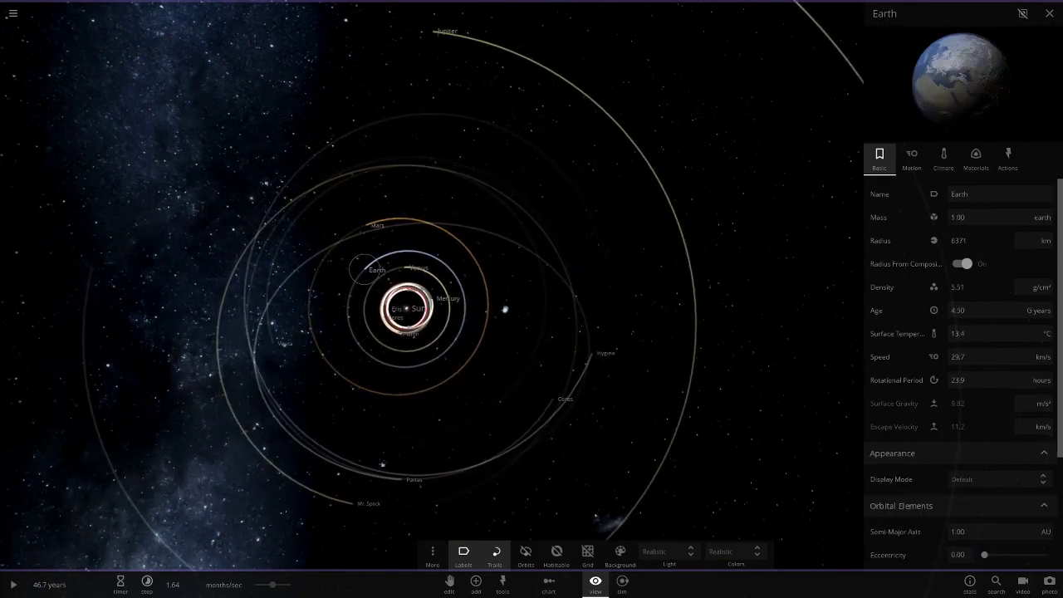
key(Escape)
click(465, 225)
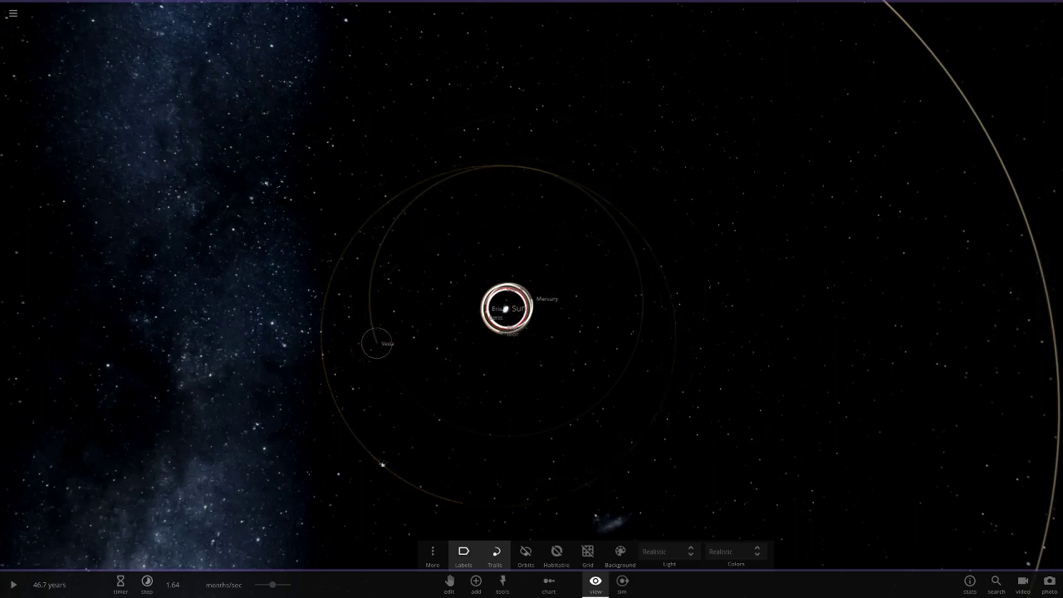
scroll(531, 299, down, 5)
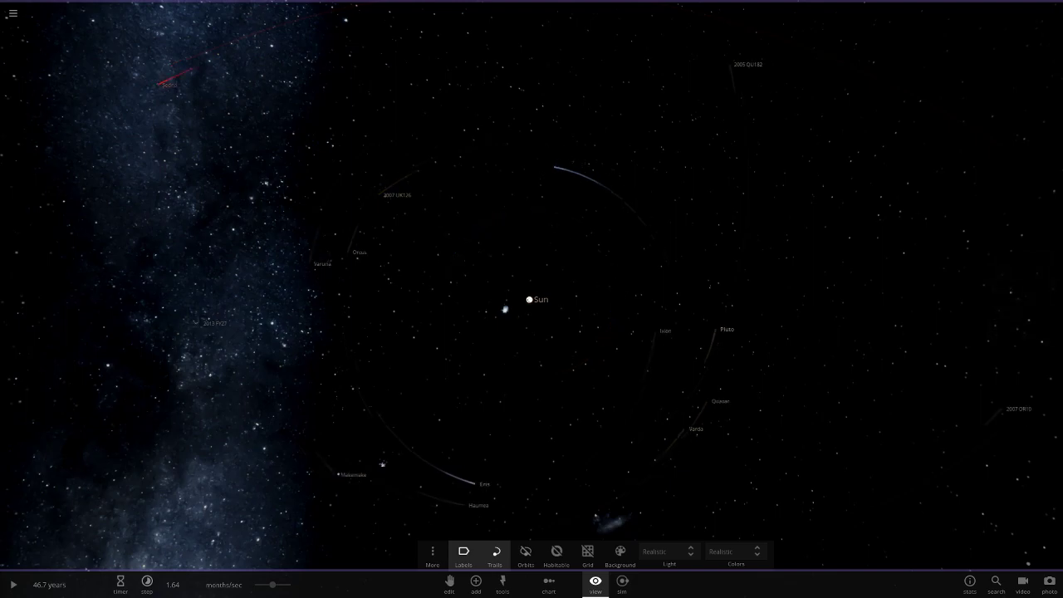
Delete the distant bodies of the outer solar system, keeping only the Sun, Mercury and the dwarf planets near it.
drag(806, 451, 574, 172)
key(Delete)
drag(257, 140, 480, 438)
key(Delete)
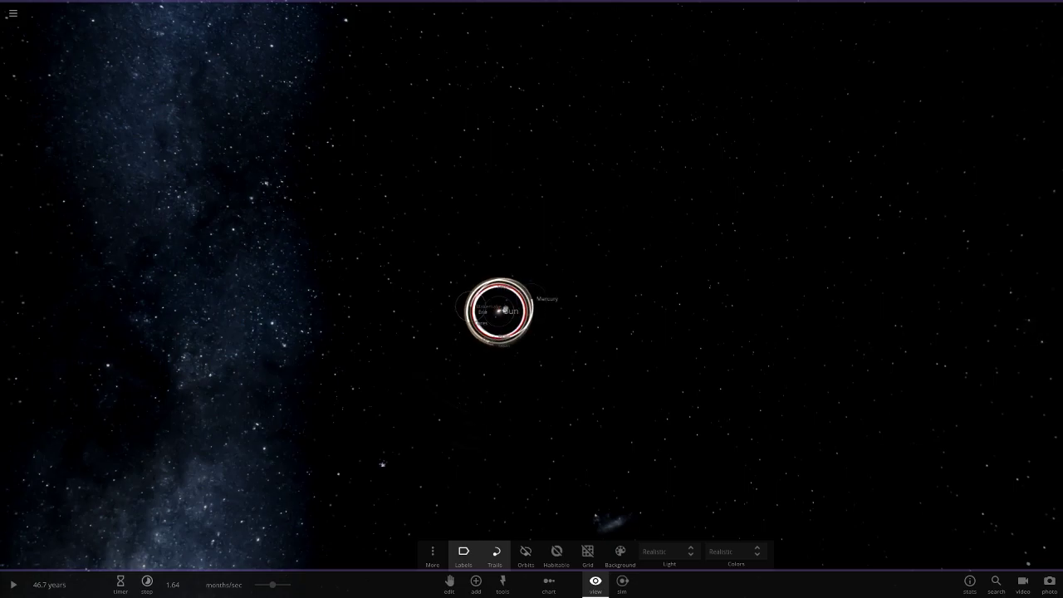
Focus on the Sun and run the simulation at about 1.1 years/sec to build up the dwarf planets' trails.
click(505, 308)
scroll(509, 307, up, 5)
right_drag(508, 307, 603, 366)
key(space)
key(period)
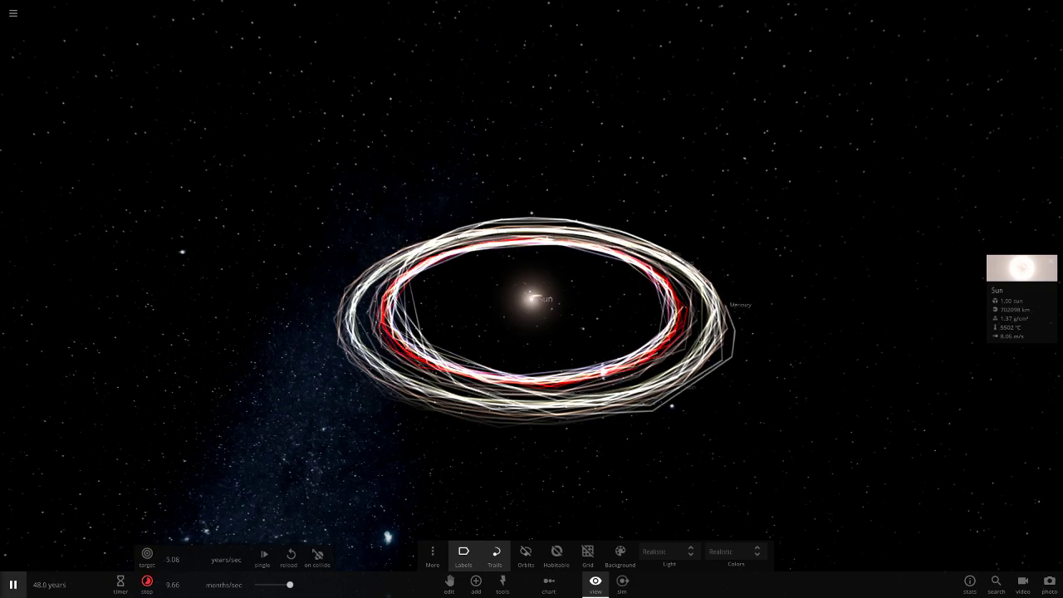
drag(289, 585, 290, 584)
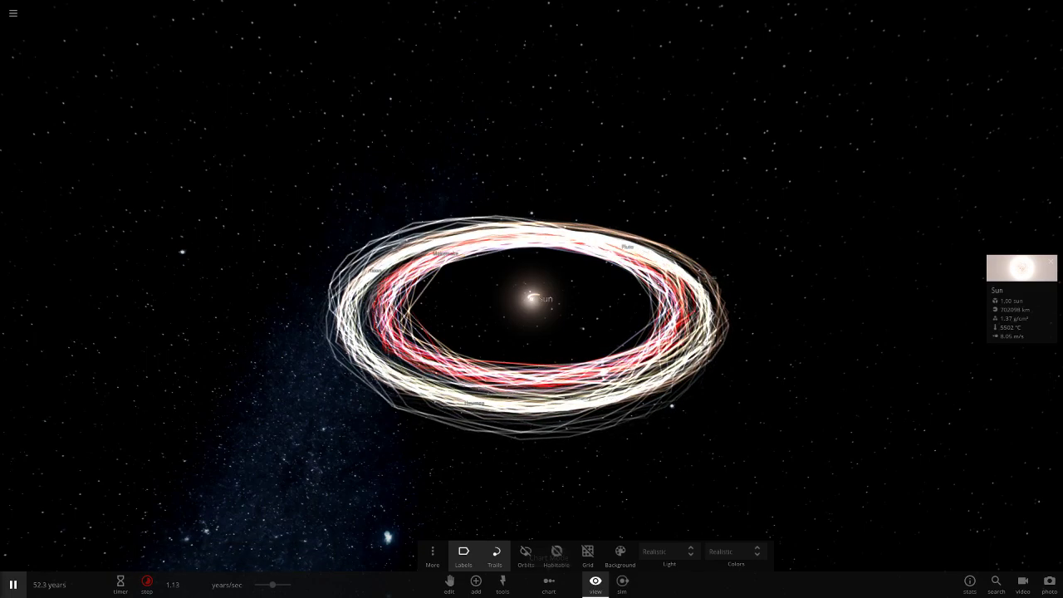
mouse_move(531, 299)
mouse_down()
mouse_move(531, 415)
mouse_move(531, 249)
mouse_move(531, 287)
mouse_up()
scroll(532, 298, up, 3)
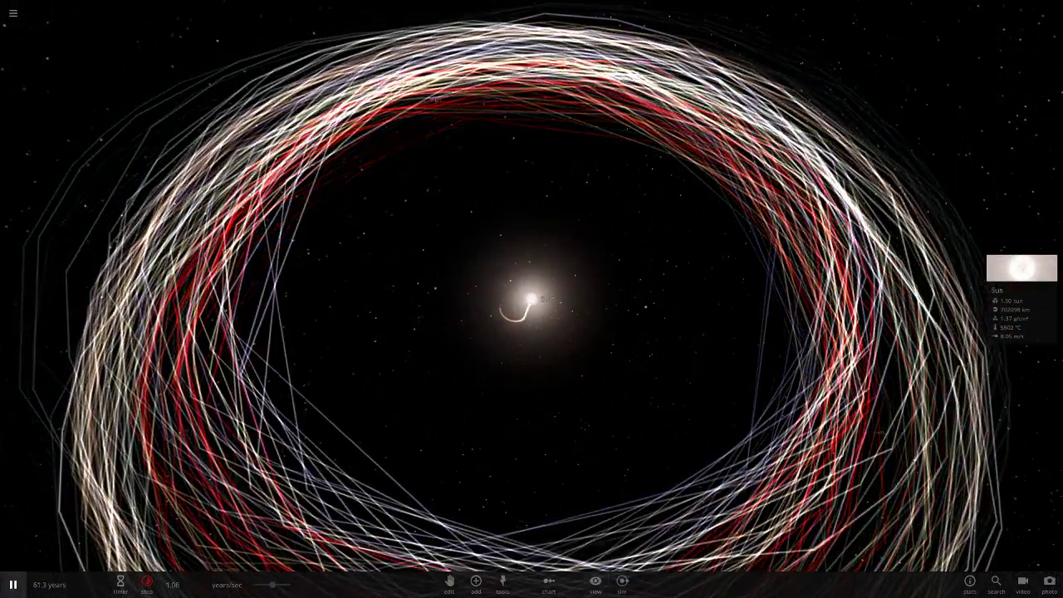
Find Eris in the list of simulation objects and open its properties.
click(995, 580)
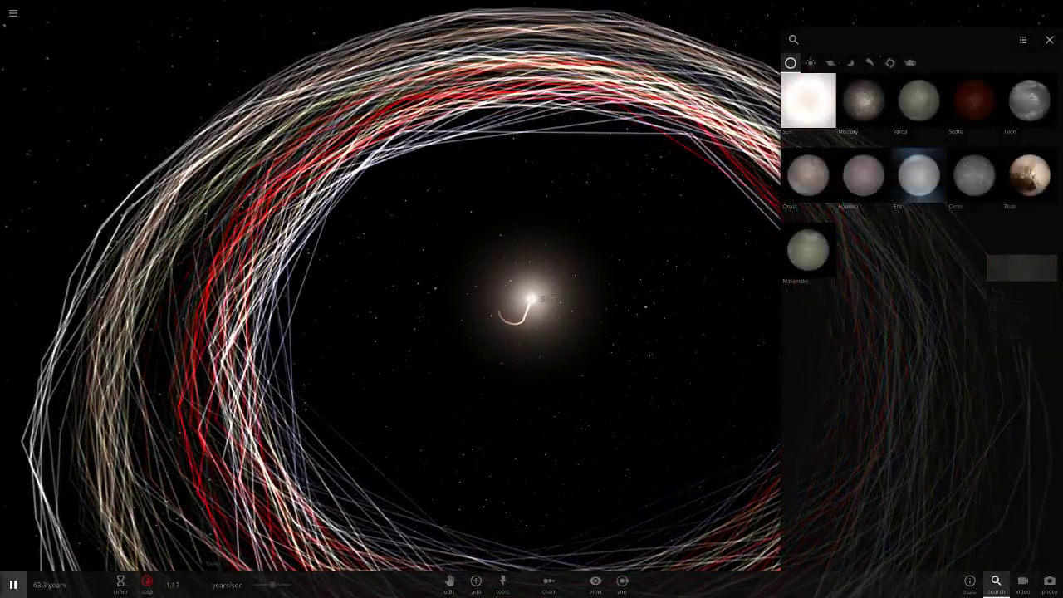
click(918, 174)
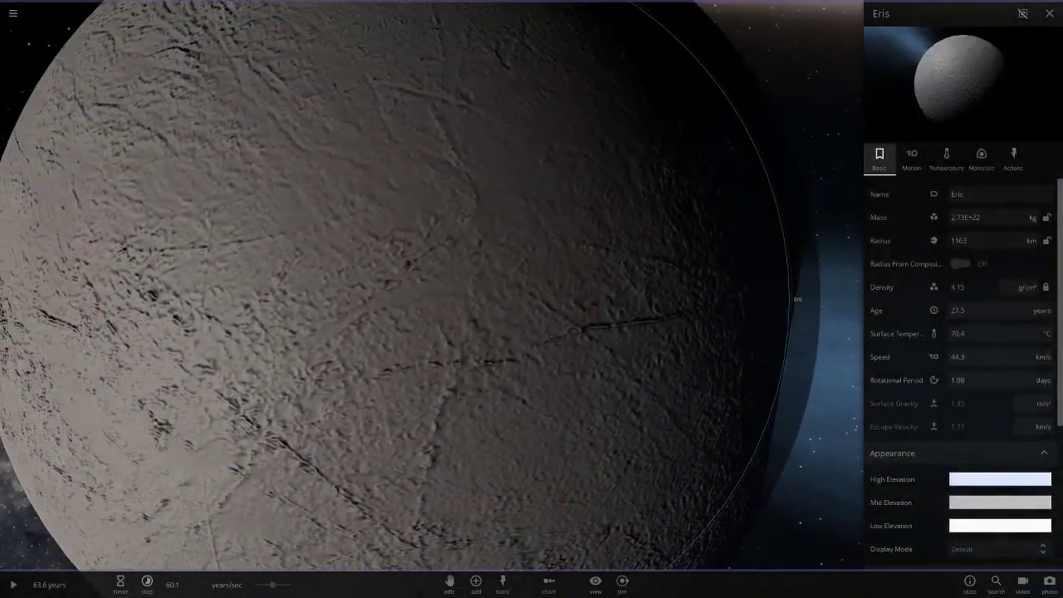
Resume the simulation and display Eris's mass loss in moon/yr and its total mass loss in moon units.
scroll(429, 299, down, 3)
key(space)
scroll(430, 299, down, 8)
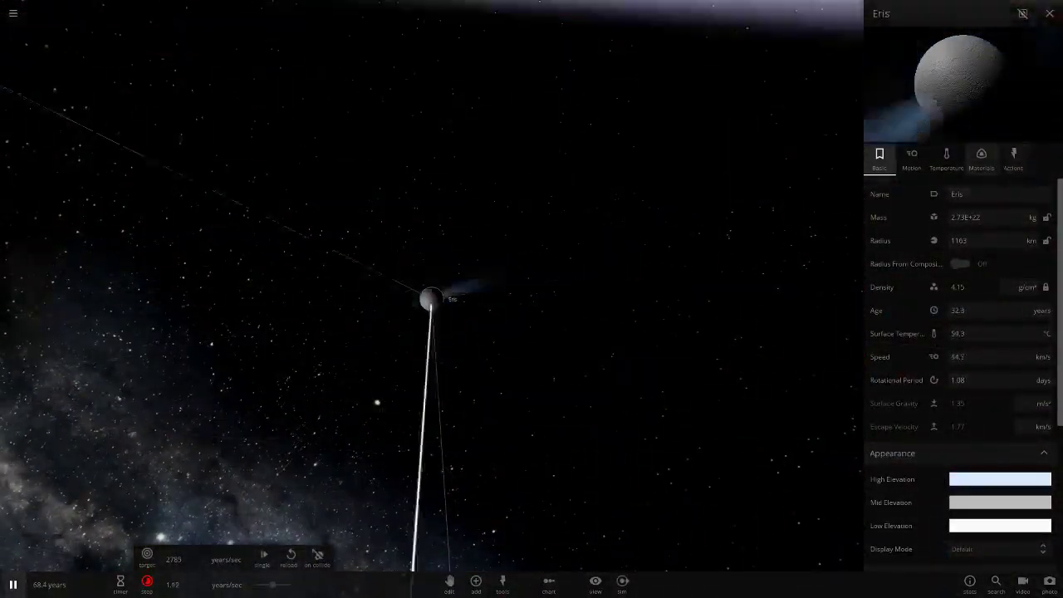
click(980, 159)
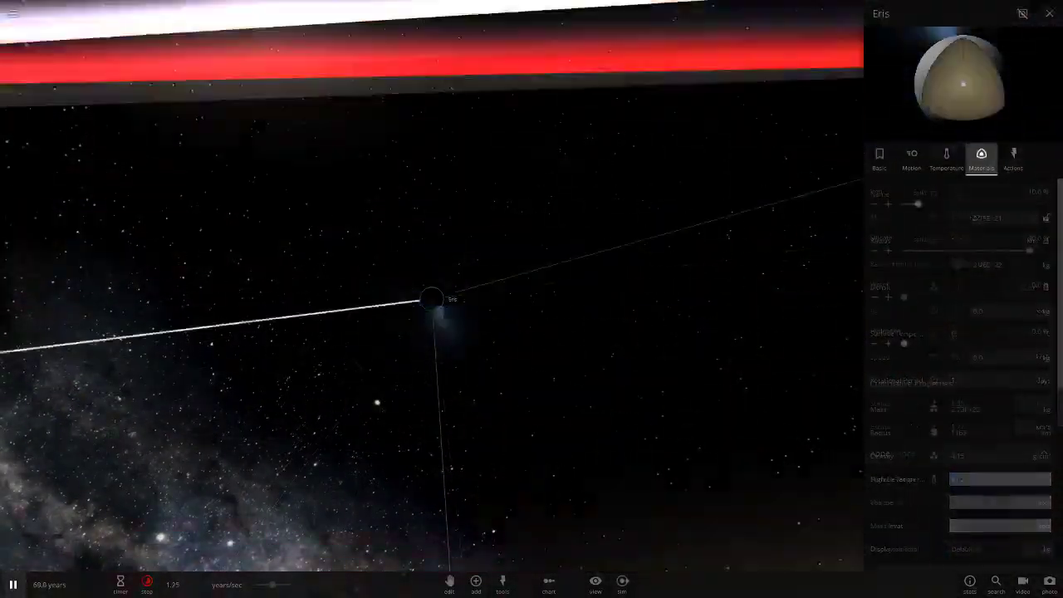
scroll(960, 356, down, 3)
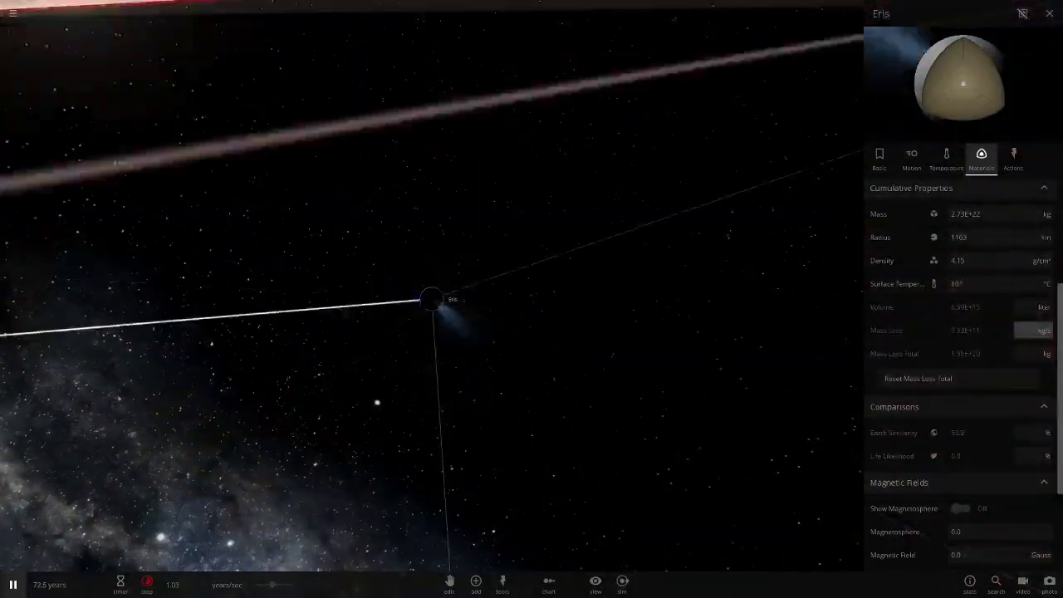
click(1033, 330)
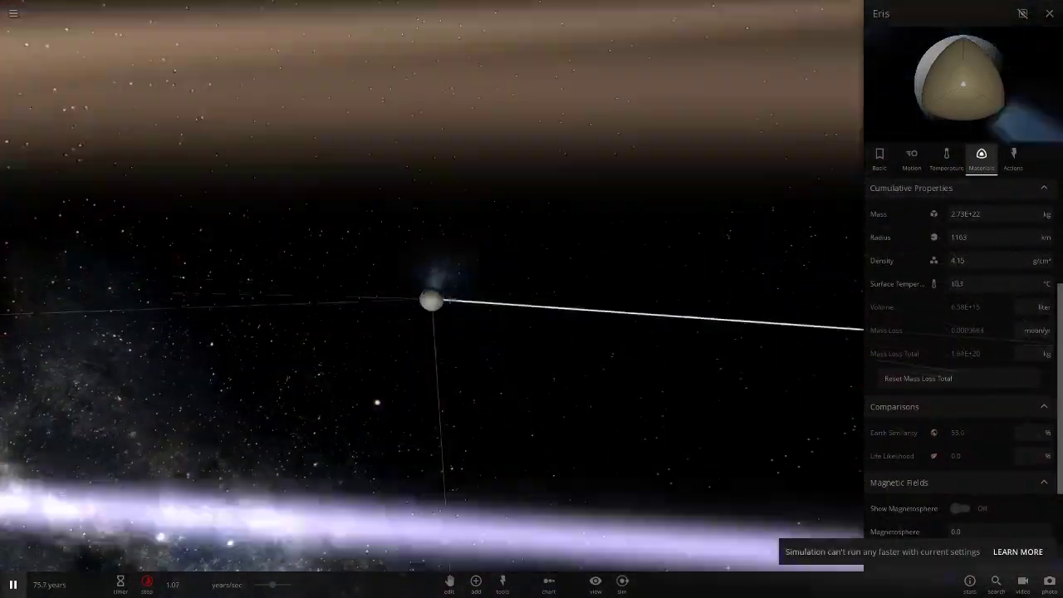
click(1033, 353)
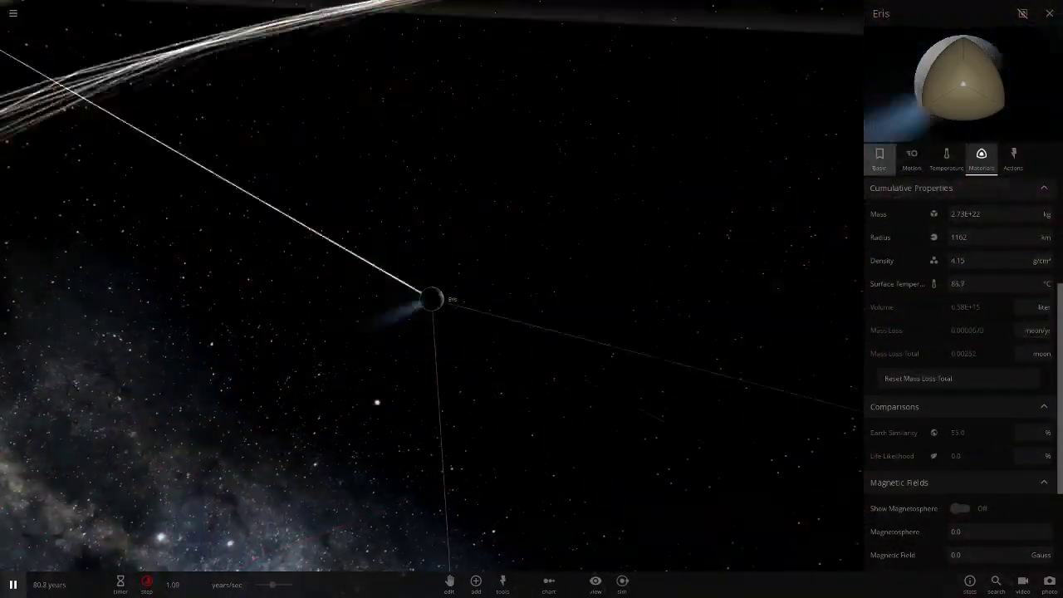
click(878, 160)
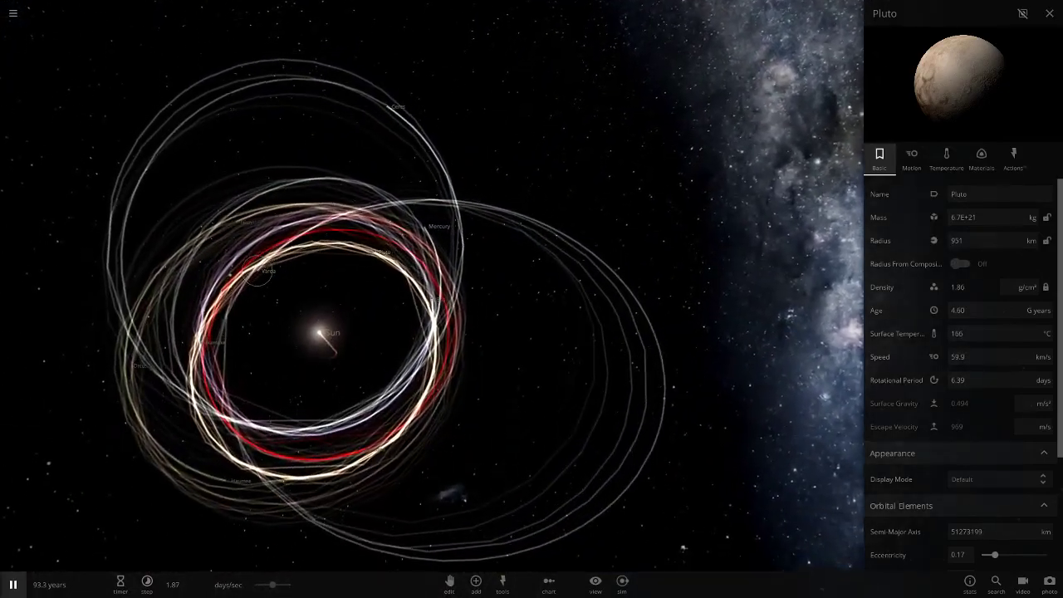
Inspect the basic properties of the orbiting dwarf planets Varda, Ixion, Ceres and Makemake one after another.
click(258, 275)
click(216, 268)
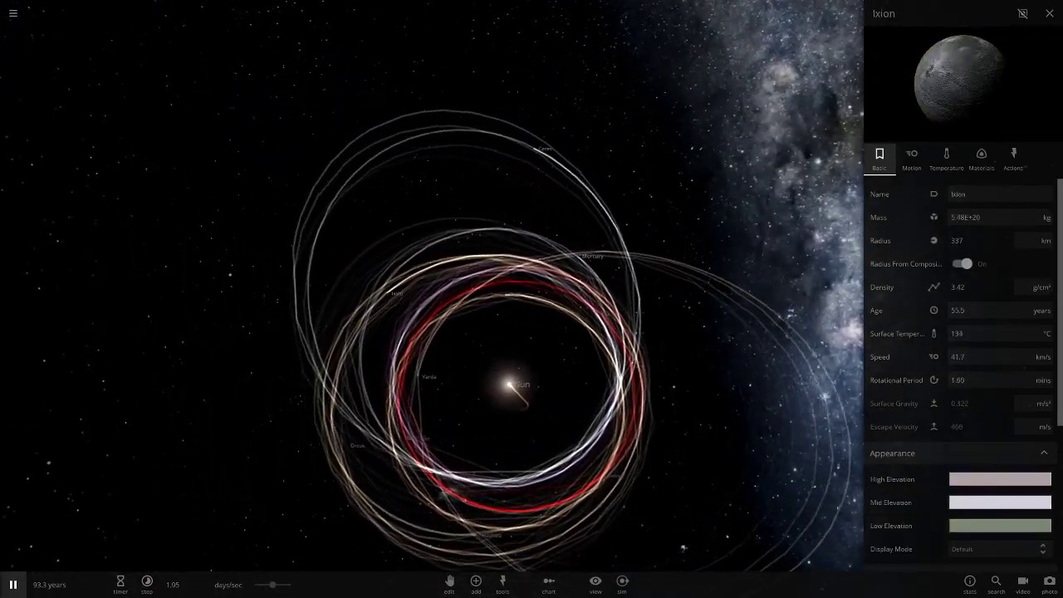
click(625, 252)
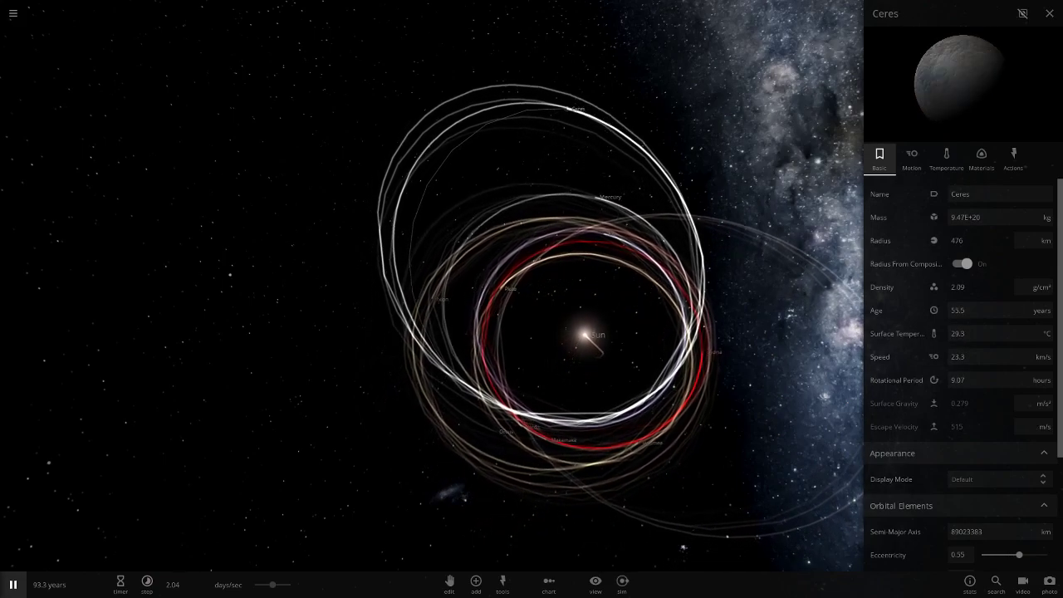
click(586, 429)
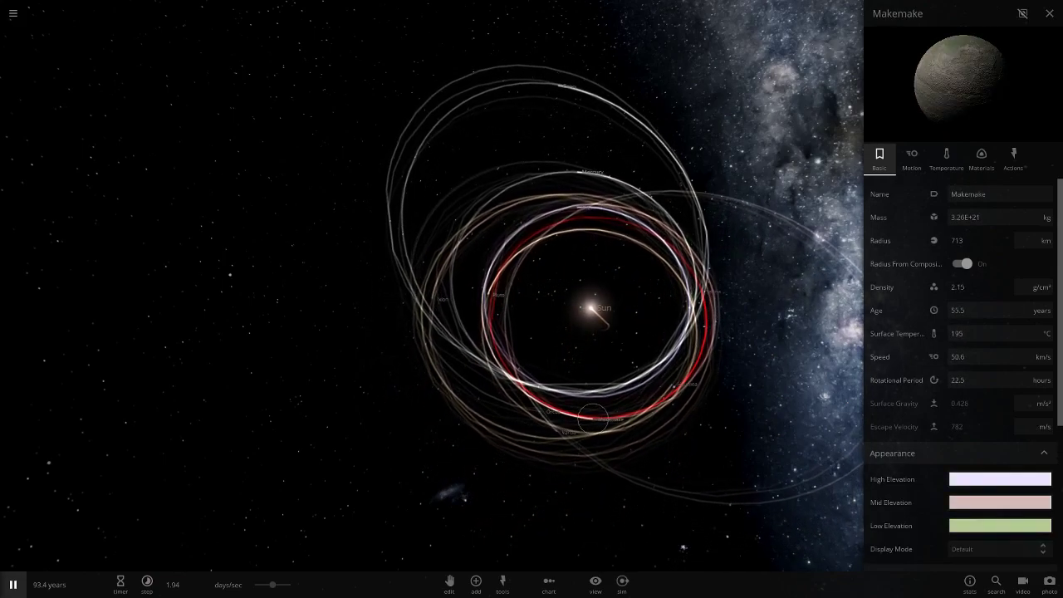
Focus on the Sun, examine the tilt of the dwarf planets' orbits from several angles, and open Sedna's properties.
click(591, 300)
drag(591, 300, 332, 150)
drag(531, 299, 531, 112)
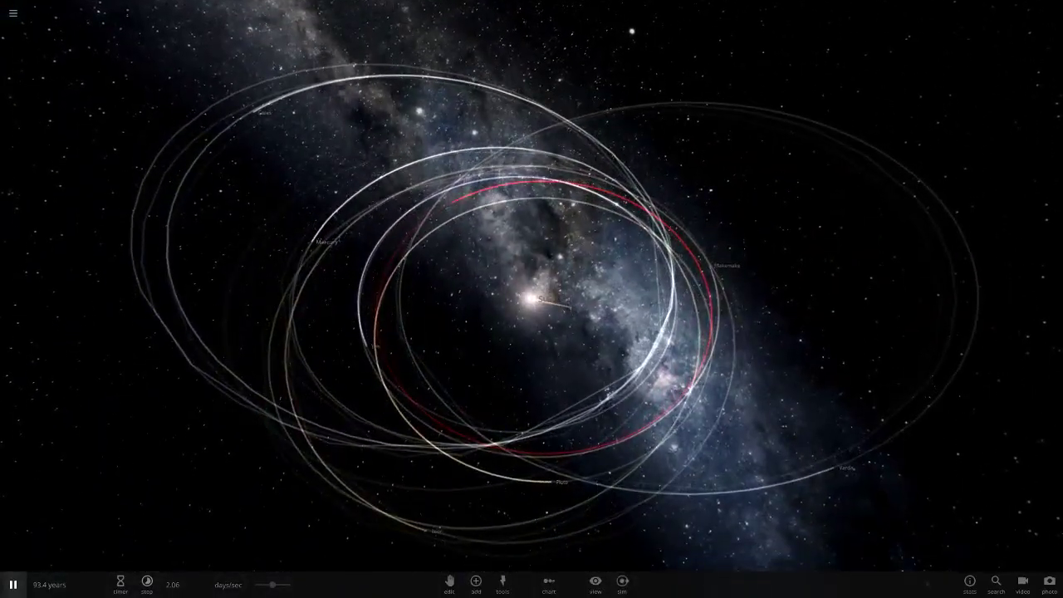
drag(532, 299, 291, 191)
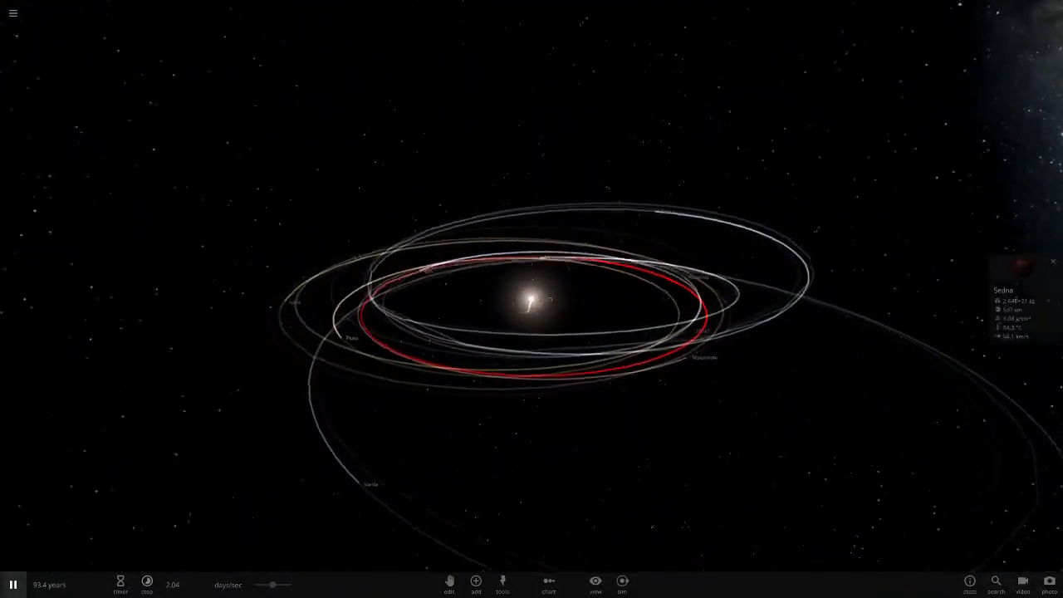
drag(531, 298, 531, 390)
click(1023, 295)
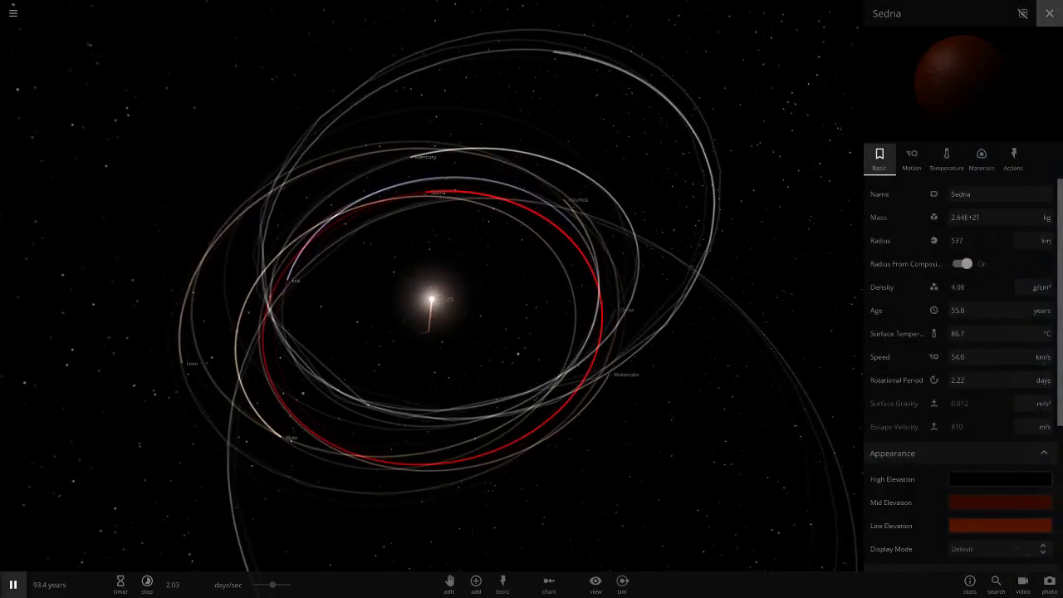